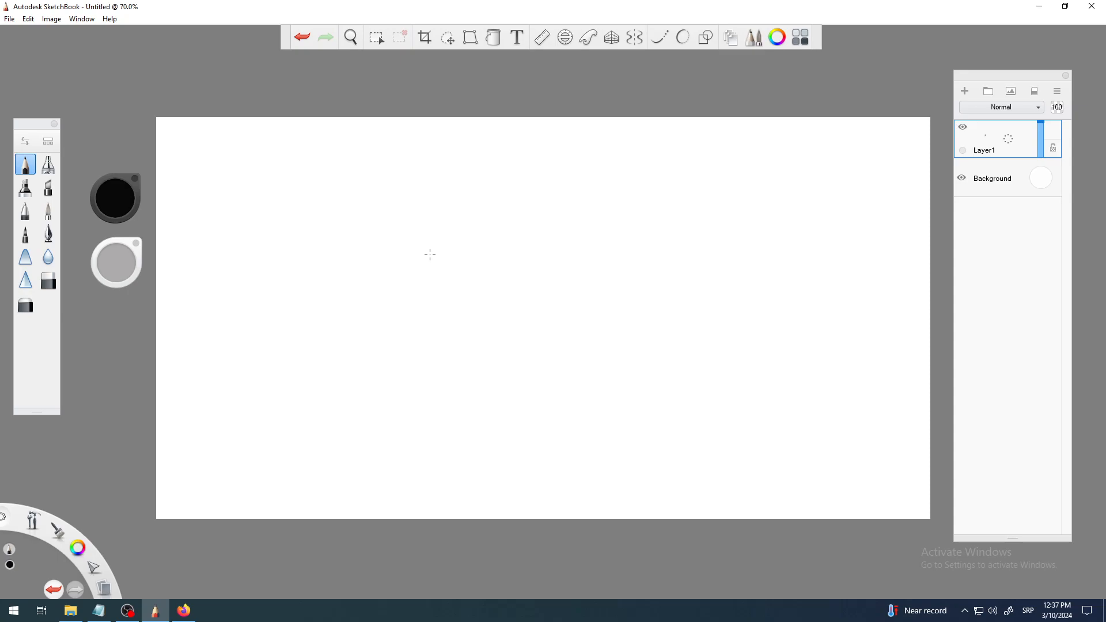
Toggle the Layer Editor off and on several times, leaving it shown.
left_click(730, 41)
left_click(729, 40)
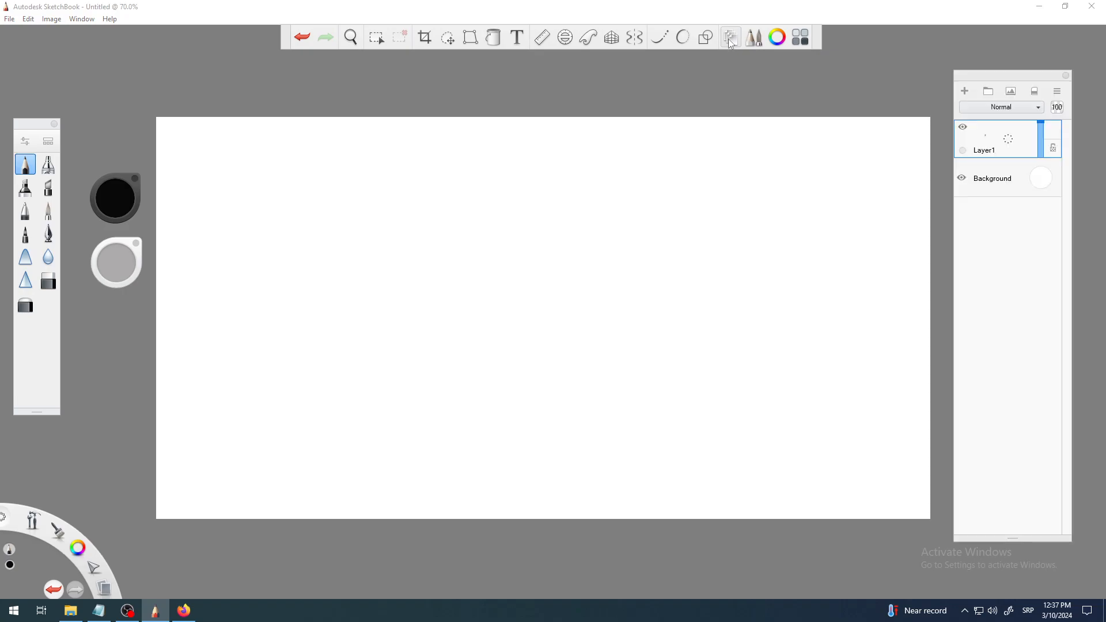
left_click(728, 39)
left_click(728, 39)
left_click(728, 39)
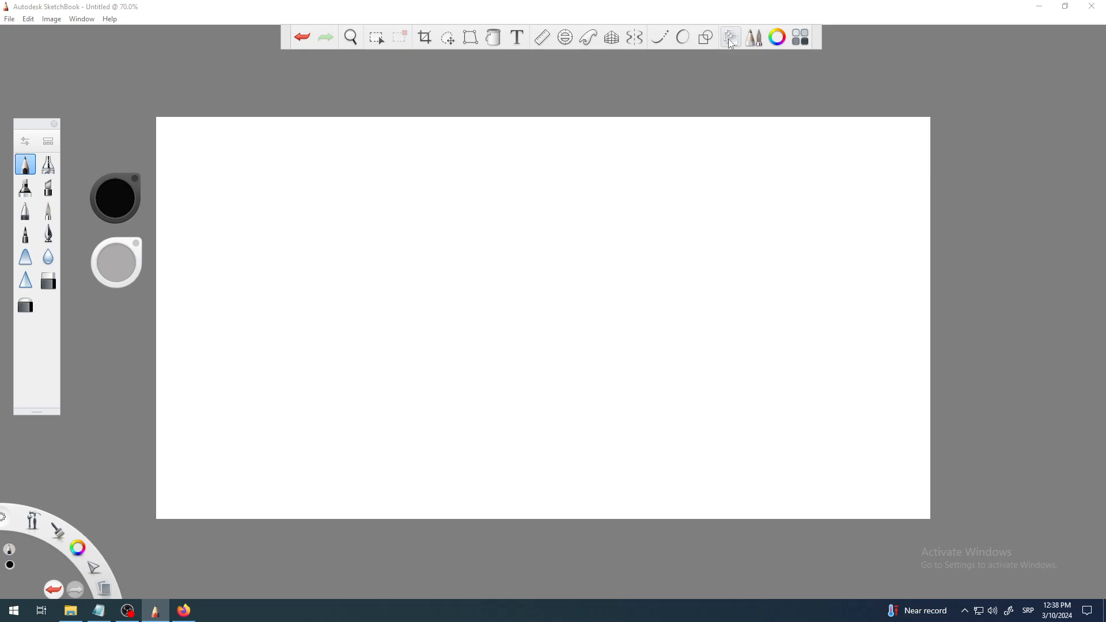
left_click(727, 40)
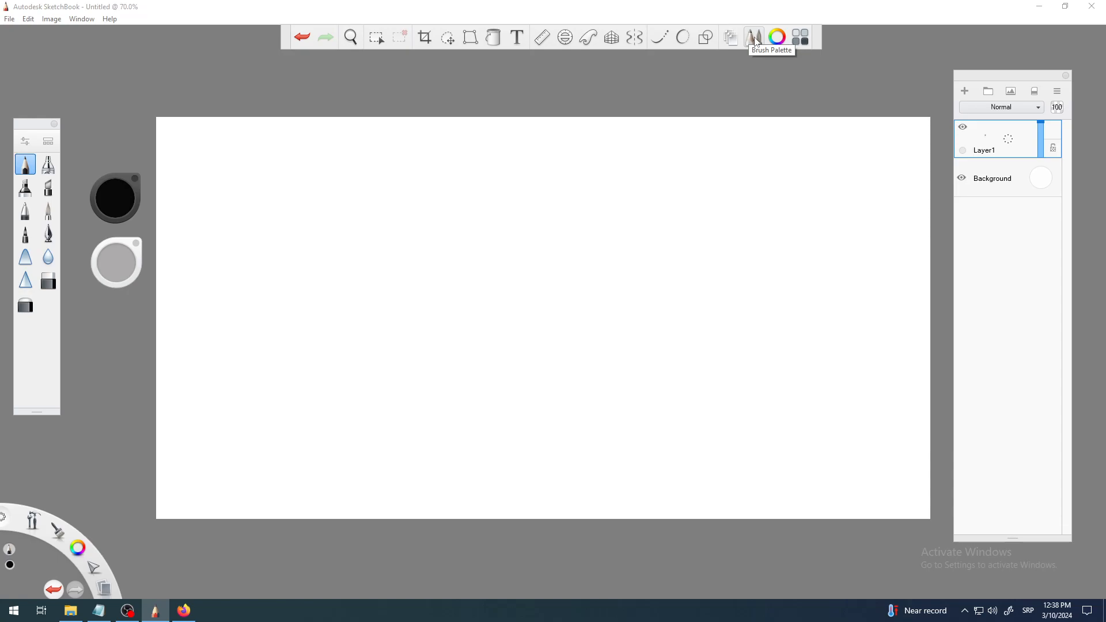
Toggle the Brush Palette off and on, leaving it shown.
left_click(756, 40)
left_click(756, 40)
left_click(755, 40)
left_click(756, 40)
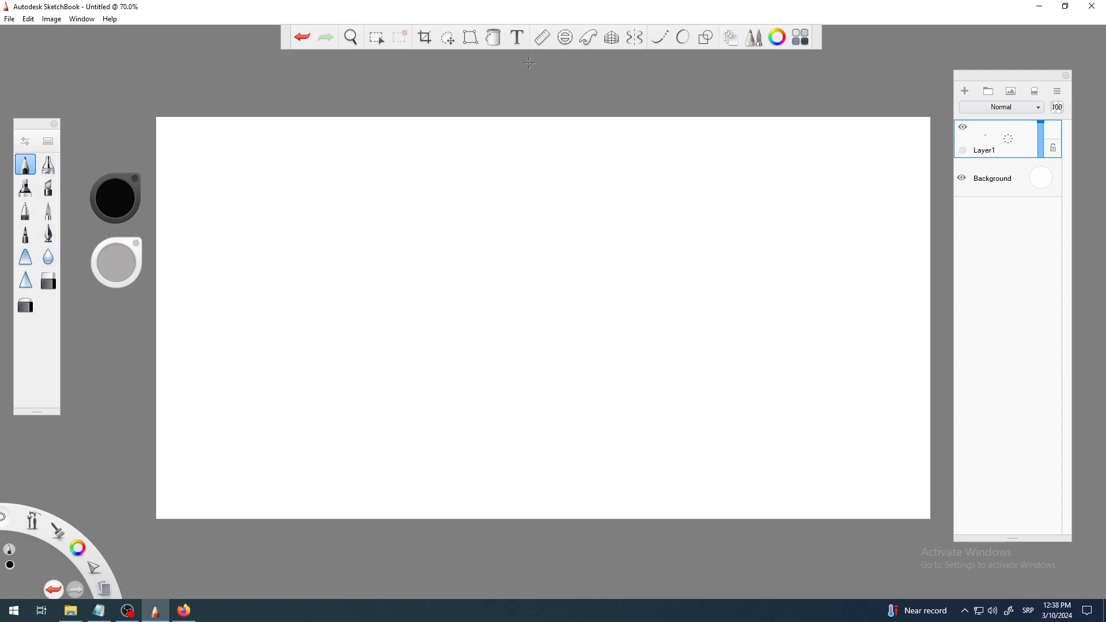
Show the Color Editor, toggling its visibility a few times and leaving it open.
left_click(778, 42)
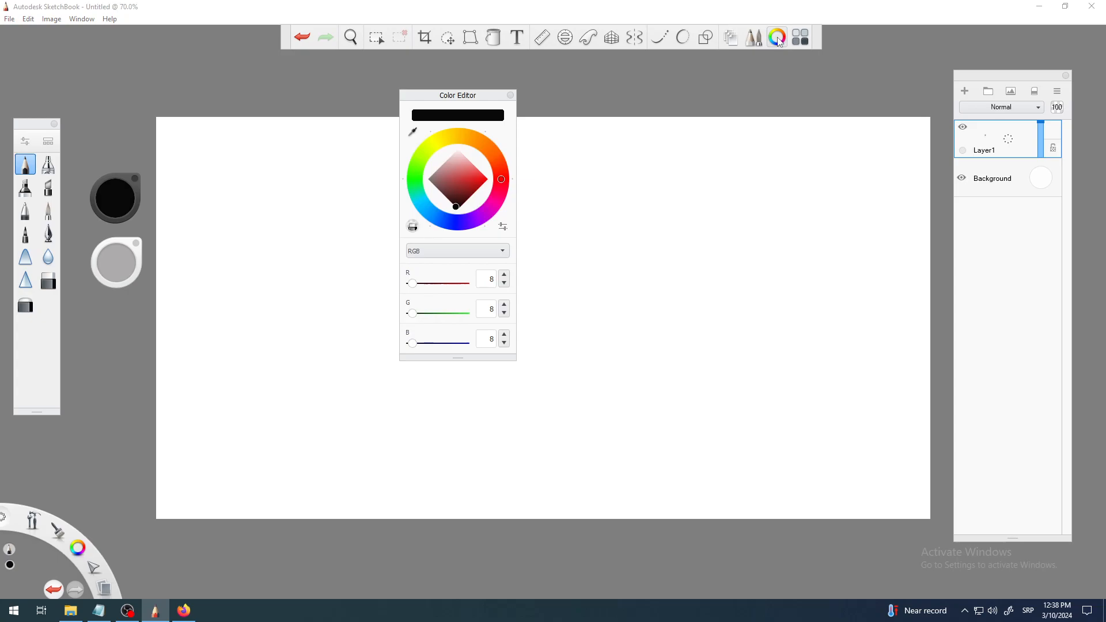
left_click(779, 42)
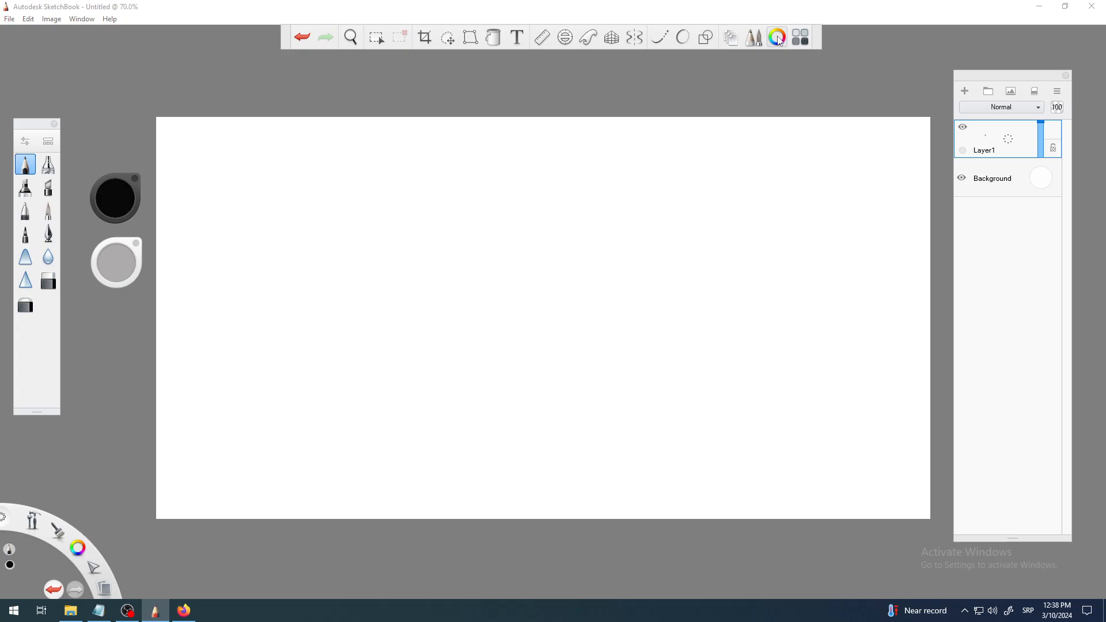
left_click(779, 41)
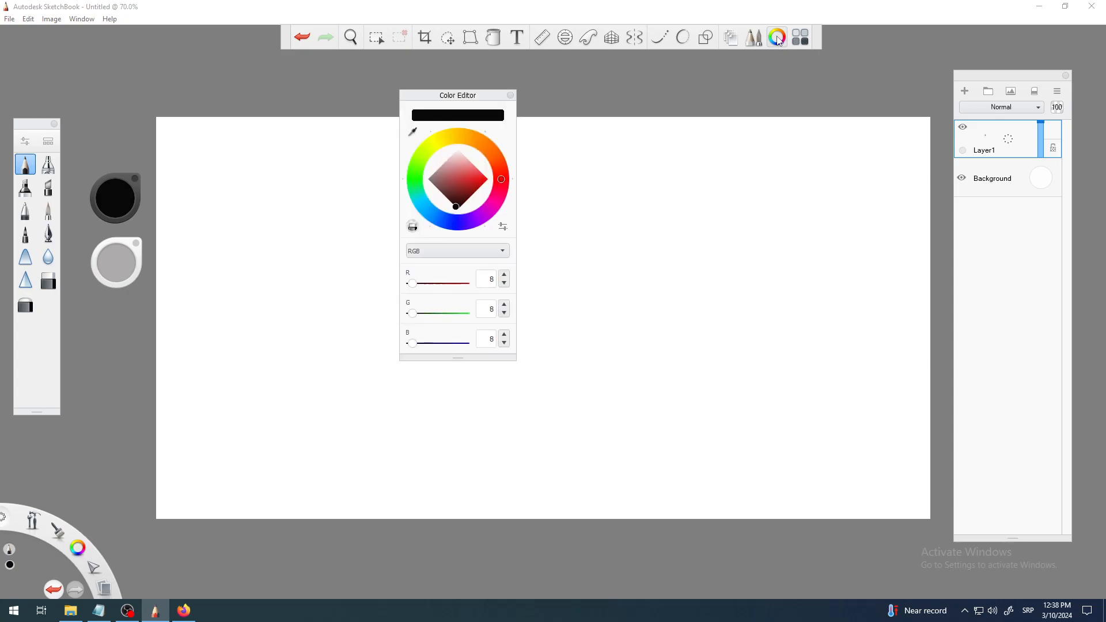
left_click(779, 41)
left_click(779, 42)
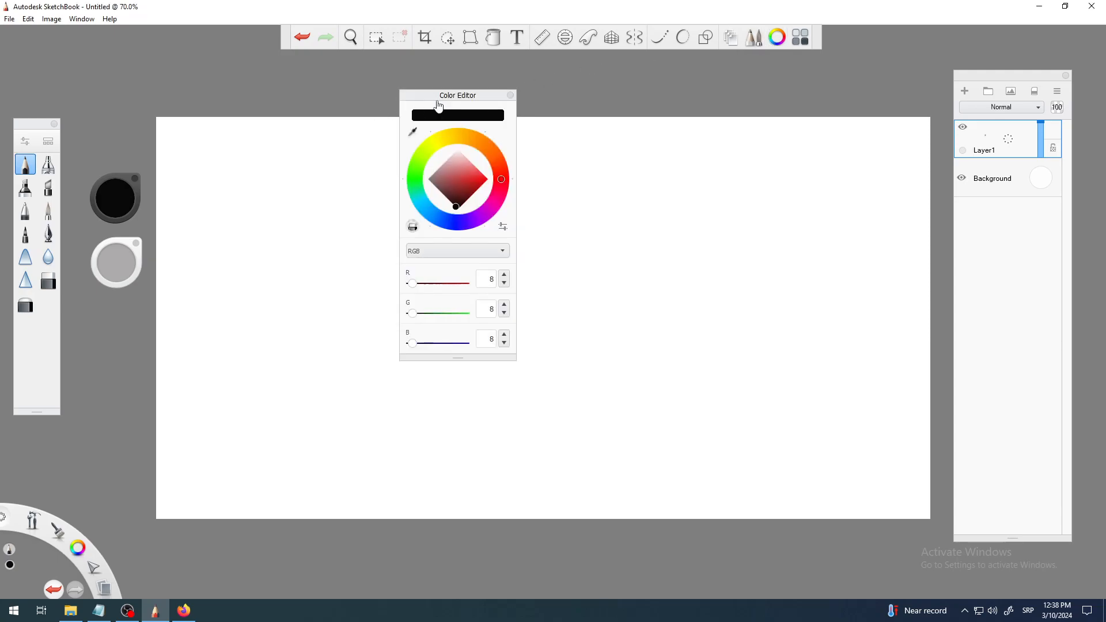
Reposition the Color Editor so it overlaps the canvas's upper edge, slightly right of the canvas centre.
left_click_drag(449, 98, 599, 183)
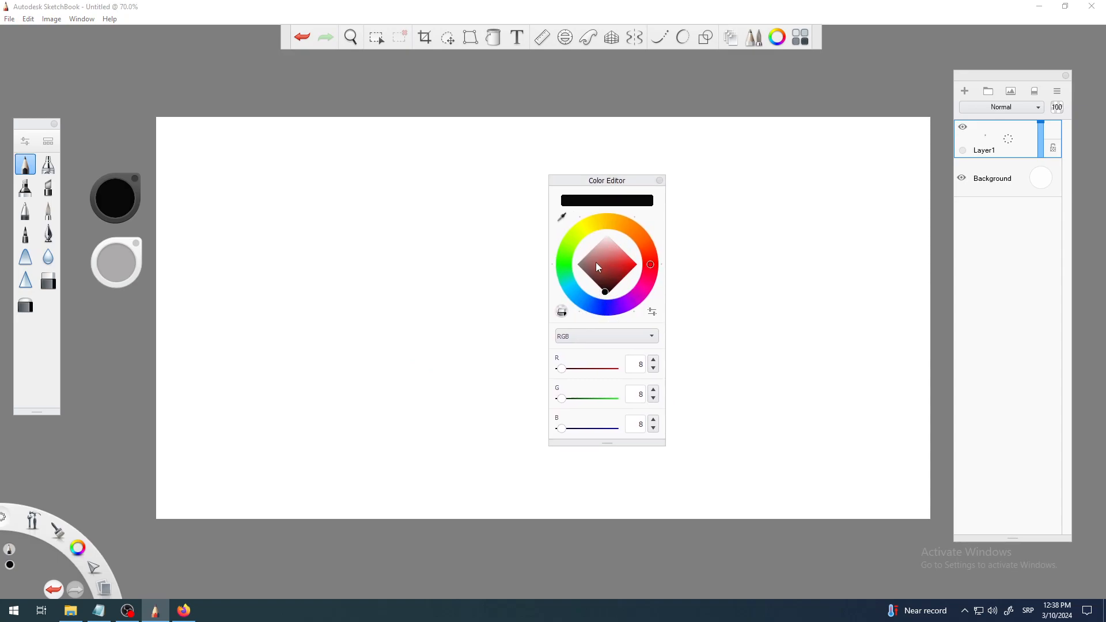
left_click_drag(608, 182, 636, 190)
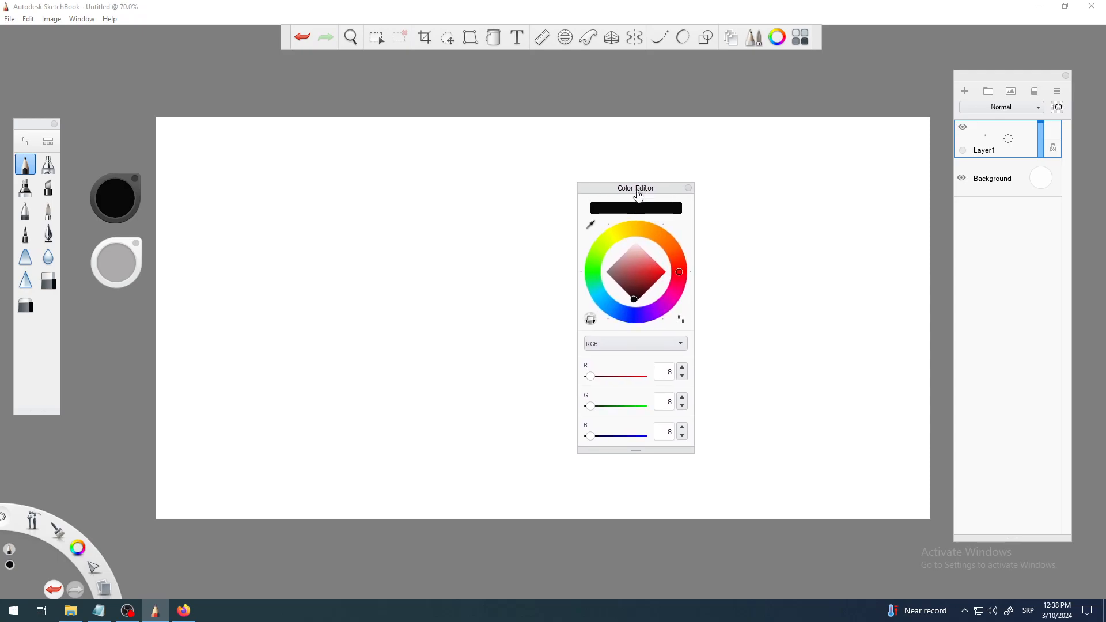
mouse_move(638, 194)
left_mouse_down()
mouse_move(650, 178)
mouse_move(637, 180)
left_mouse_up()
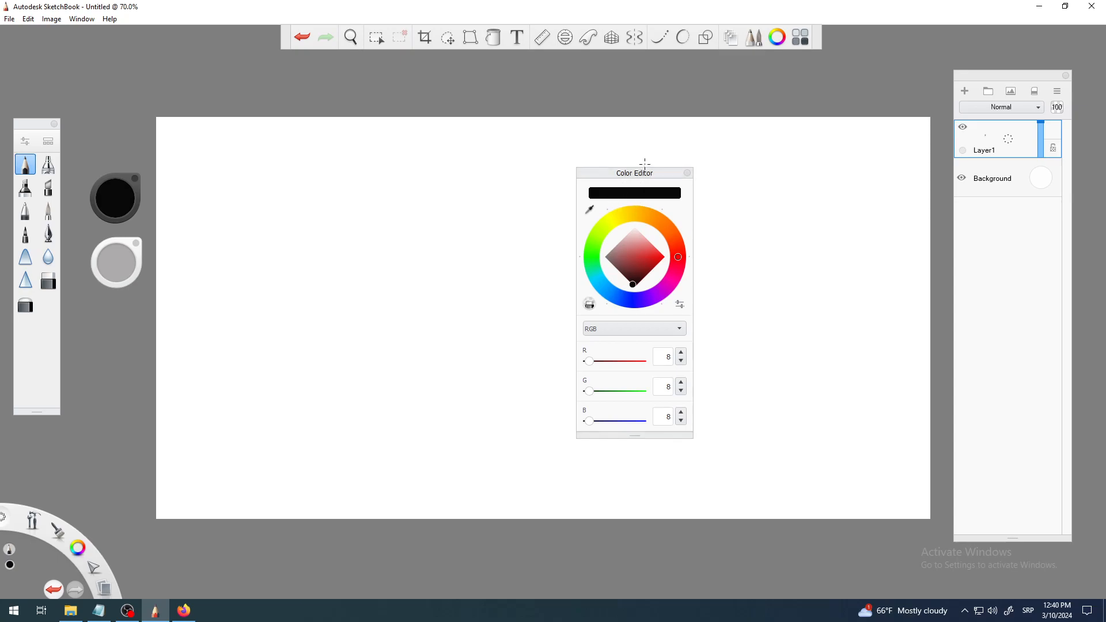
left_click_drag(639, 172, 641, 90)
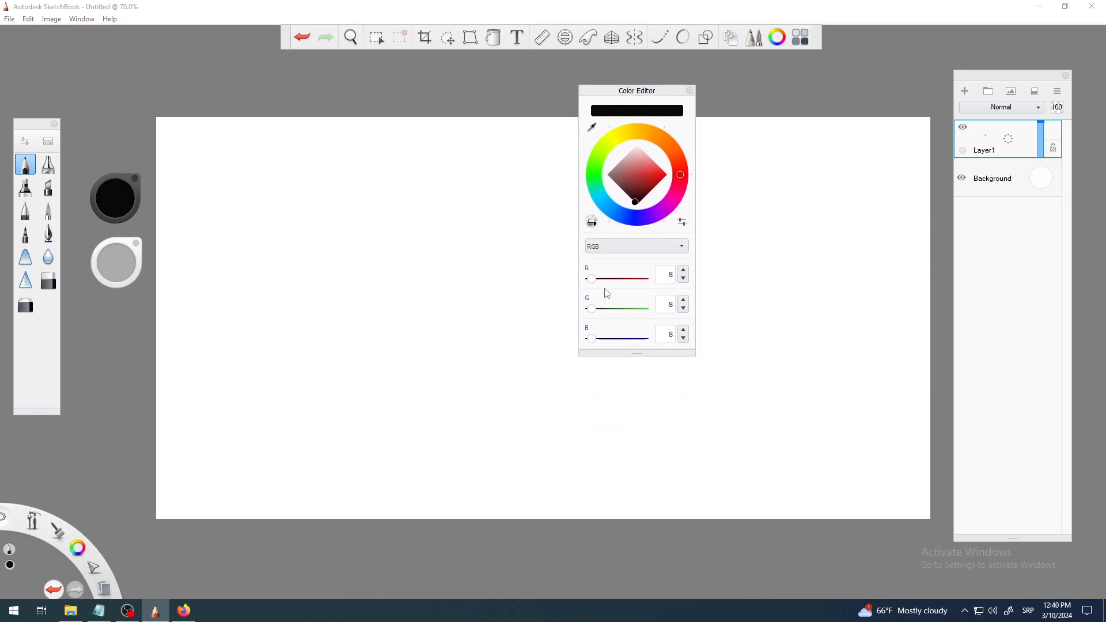
Close and reopen the Color Editor repeatedly, leaving it open.
left_click(690, 91)
left_click(774, 40)
left_click(775, 40)
left_click(775, 39)
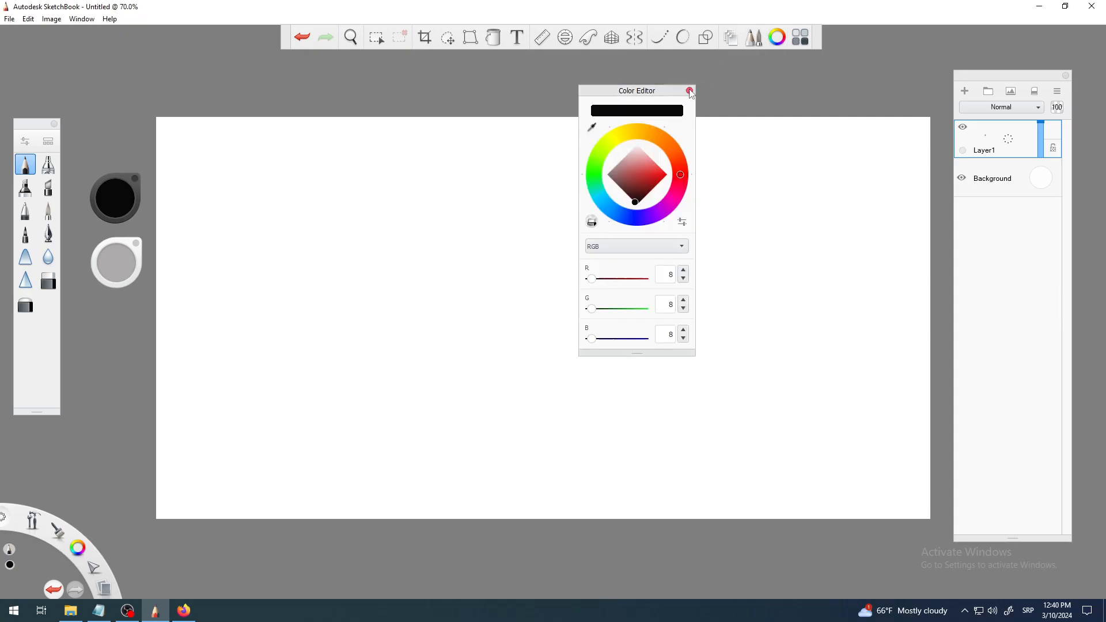
left_click(689, 91)
left_click(773, 40)
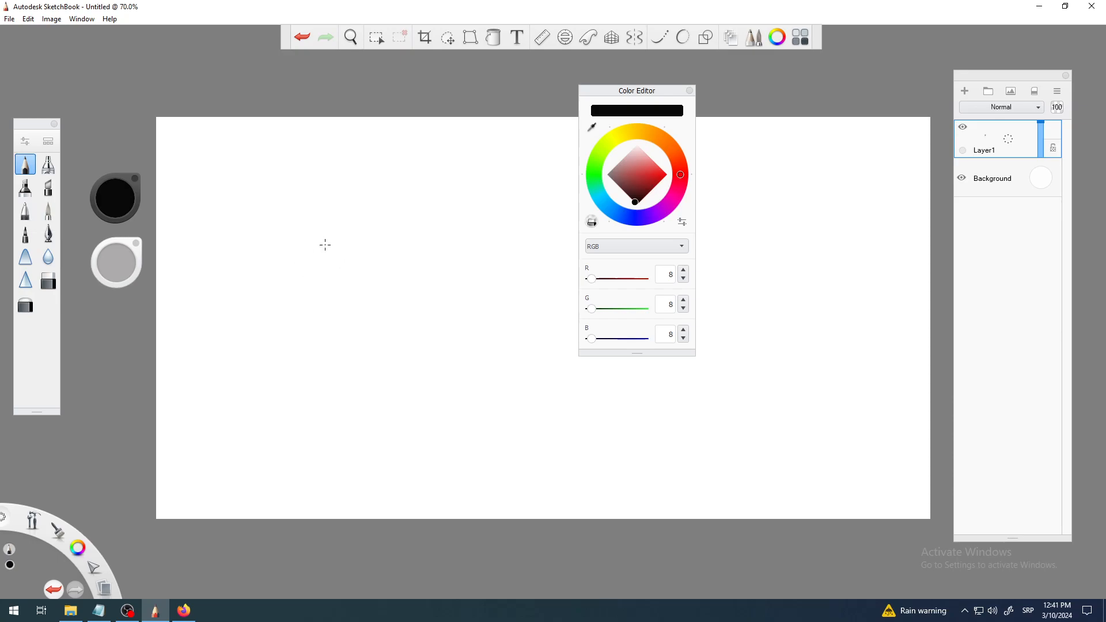
Draw a black freehand tree outline on the left half of Layer1 and add a new empty layer above it.
mouse_move(352, 217)
left_mouse_down()
mouse_move(267, 250)
mouse_move(275, 285)
mouse_move(252, 368)
mouse_move(310, 331)
mouse_move(332, 371)
mouse_move(343, 440)
mouse_move(368, 452)
mouse_move(377, 374)
mouse_move(408, 330)
mouse_move(398, 205)
mouse_move(388, 197)
mouse_move(353, 218)
left_mouse_up()
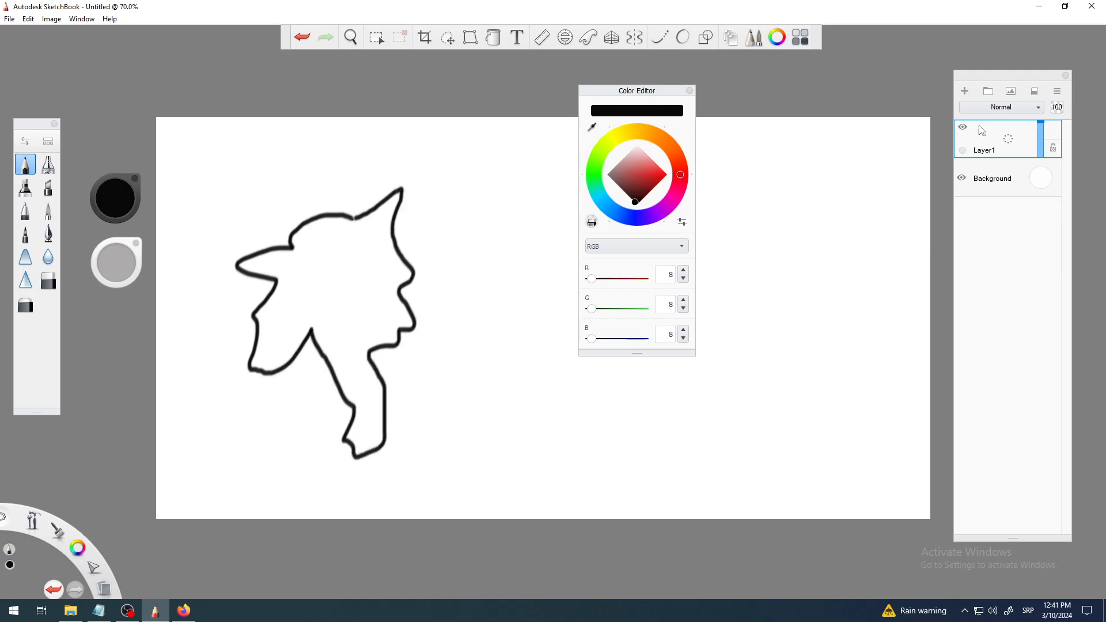
left_click(965, 91)
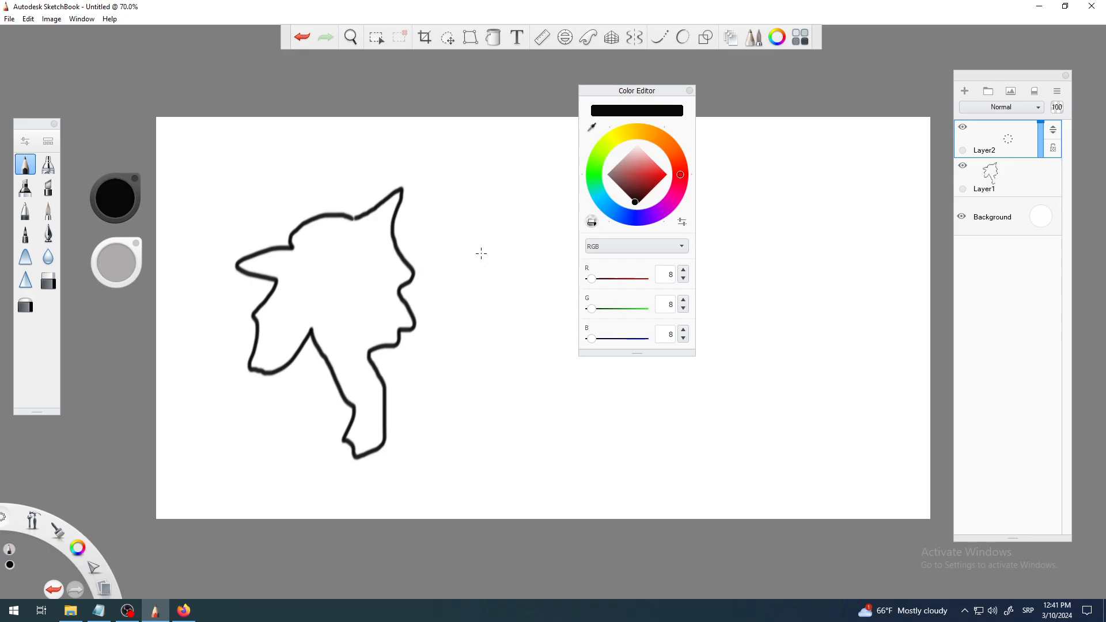
left_click(962, 166)
left_click(961, 167)
Set the colour to green RGB 75, 174, 50 and airbrush the tree's crown inside the outline on Layer2.
mouse_move(635, 178)
left_mouse_down()
mouse_move(651, 174)
mouse_move(639, 171)
left_mouse_up()
left_click(595, 163)
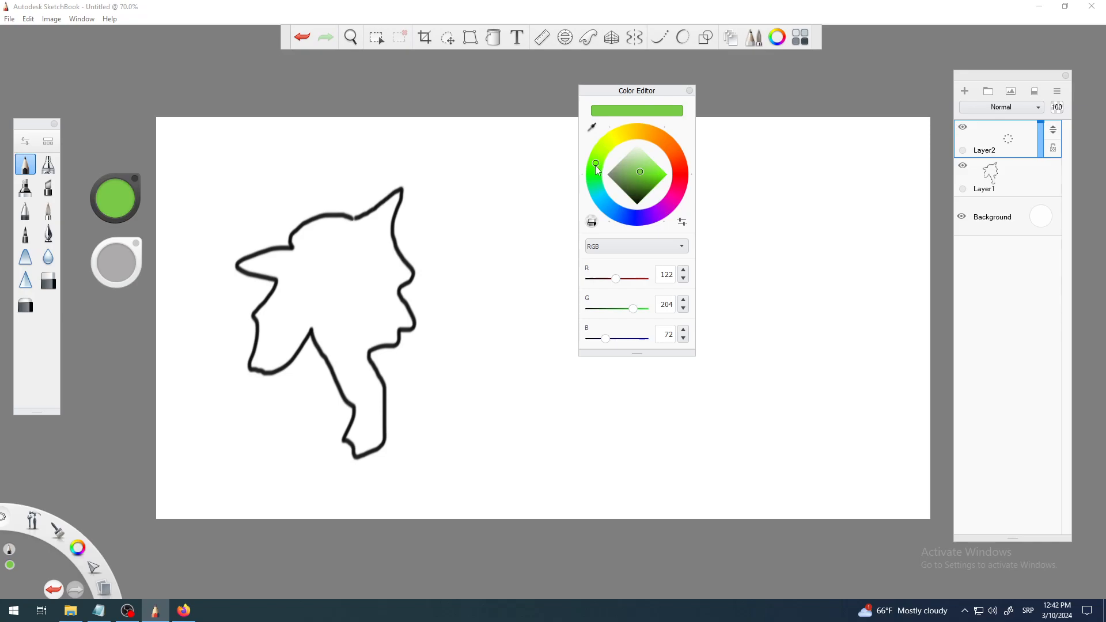
mouse_move(596, 164)
left_mouse_down()
mouse_move(595, 174)
mouse_move(641, 178)
left_mouse_up()
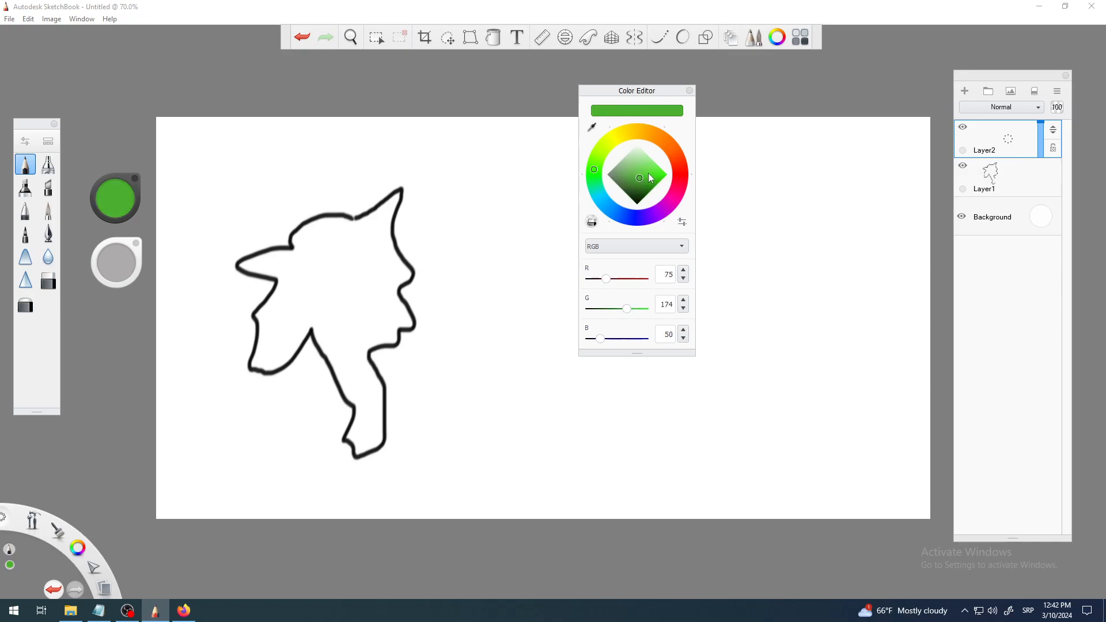
left_click(48, 171)
mouse_move(308, 274)
left_mouse_down()
mouse_move(328, 253)
mouse_move(311, 297)
mouse_move(319, 255)
mouse_move(303, 237)
mouse_move(378, 218)
mouse_move(352, 236)
mouse_move(369, 271)
mouse_move(369, 323)
mouse_move(349, 271)
mouse_move(283, 337)
mouse_move(284, 292)
mouse_move(269, 261)
mouse_move(313, 345)
mouse_move(335, 348)
mouse_move(371, 329)
mouse_move(390, 259)
mouse_move(396, 270)
mouse_move(392, 252)
mouse_move(375, 289)
mouse_move(368, 280)
mouse_move(308, 305)
mouse_move(339, 290)
mouse_move(298, 314)
mouse_move(288, 269)
mouse_move(270, 266)
mouse_move(284, 344)
mouse_move(272, 320)
left_mouse_up()
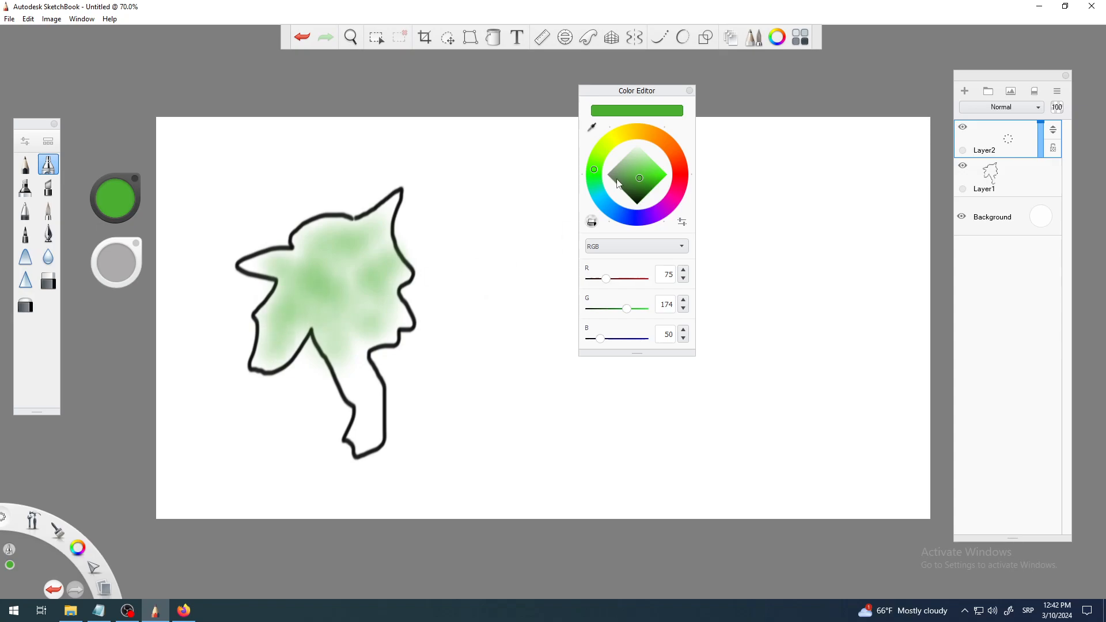
Try out various hues and shades on the colour wheel, including brown, olive, purple and blue.
left_click(655, 136)
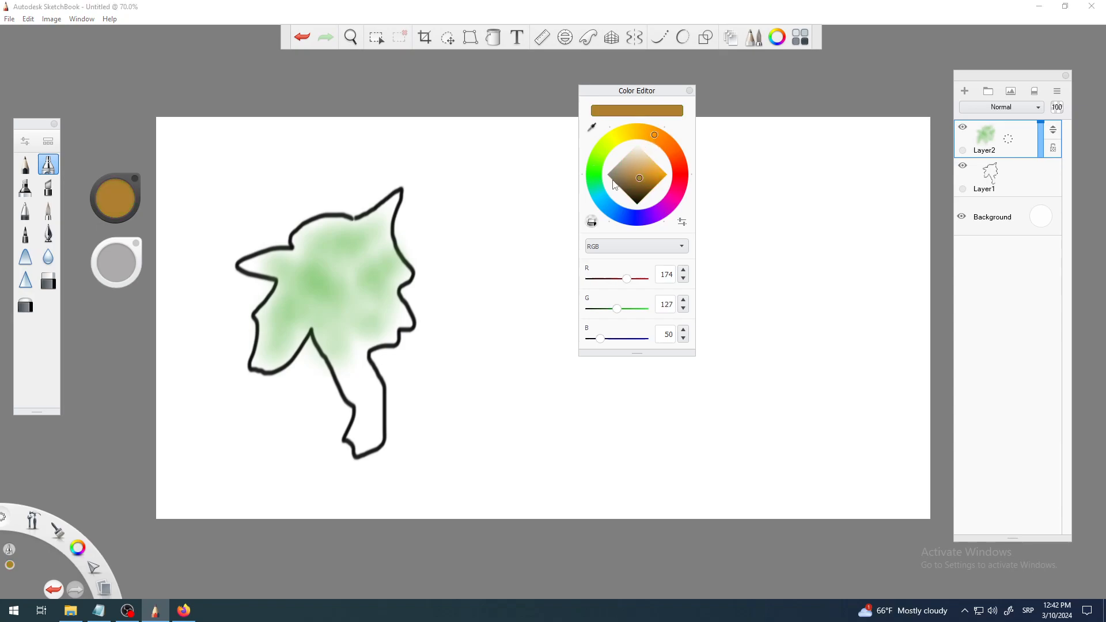
left_click_drag(640, 177, 642, 178)
mouse_move(677, 178)
left_mouse_down()
mouse_move(666, 206)
mouse_move(624, 220)
mouse_move(603, 204)
mouse_move(598, 157)
left_mouse_up()
left_click(618, 136)
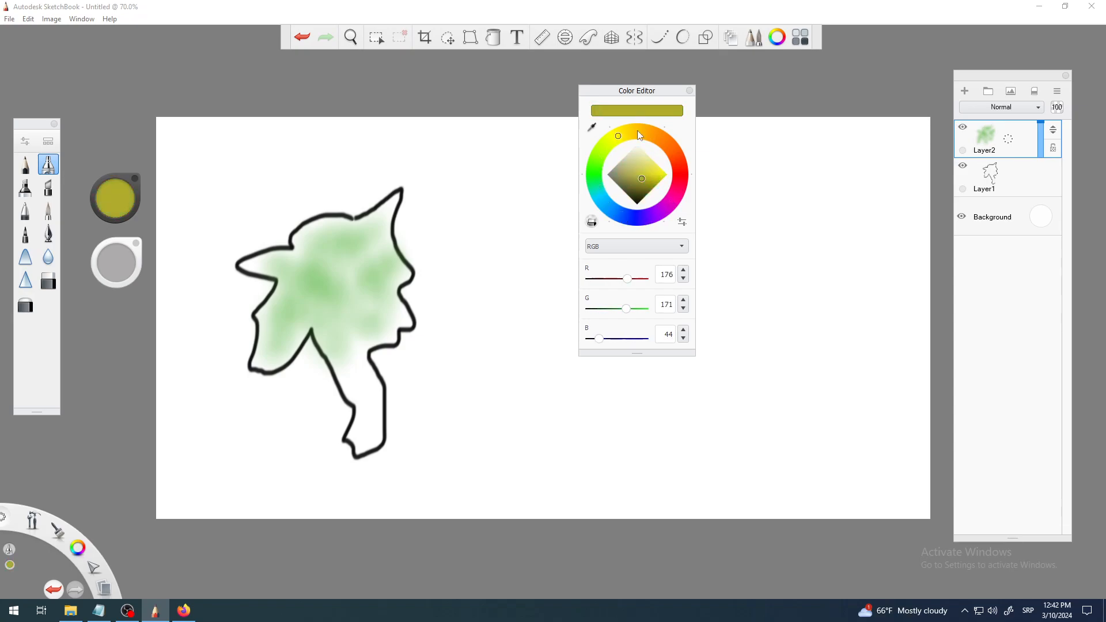
left_click(637, 131)
left_click(653, 135)
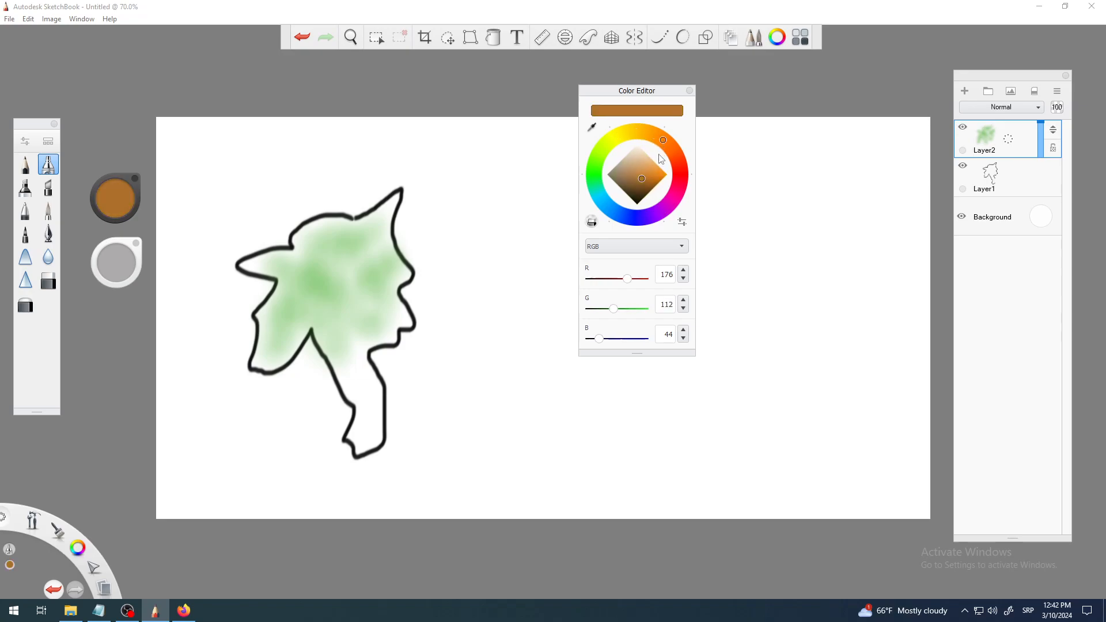
mouse_move(641, 179)
left_mouse_down()
mouse_move(641, 164)
mouse_move(641, 174)
left_mouse_up()
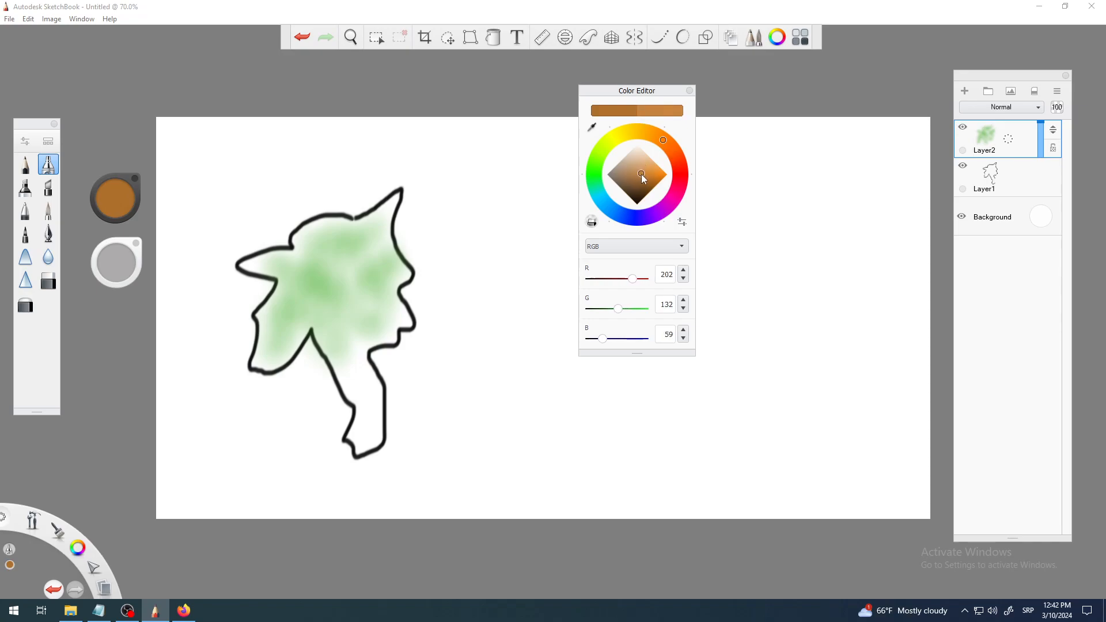
left_click(679, 178)
left_click(668, 209)
left_click(622, 215)
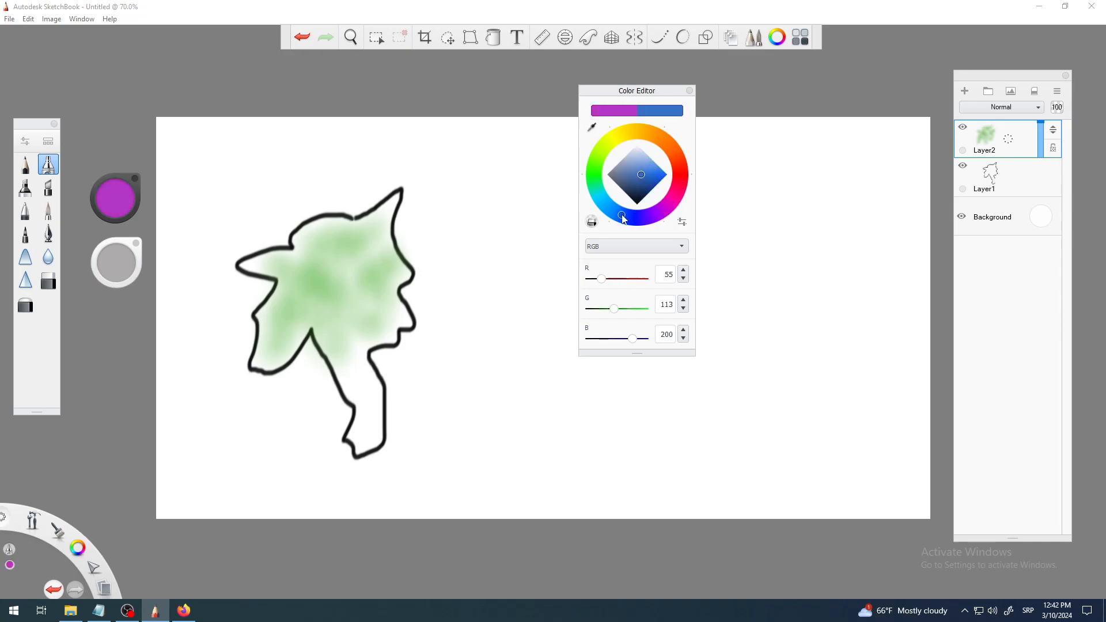
left_click(600, 199)
left_click(599, 174)
left_click(604, 148)
Set the colour to brown RGB 178, 116, 36 and airbrush the tree trunk on Layer2.
left_click_drag(604, 148, 657, 137)
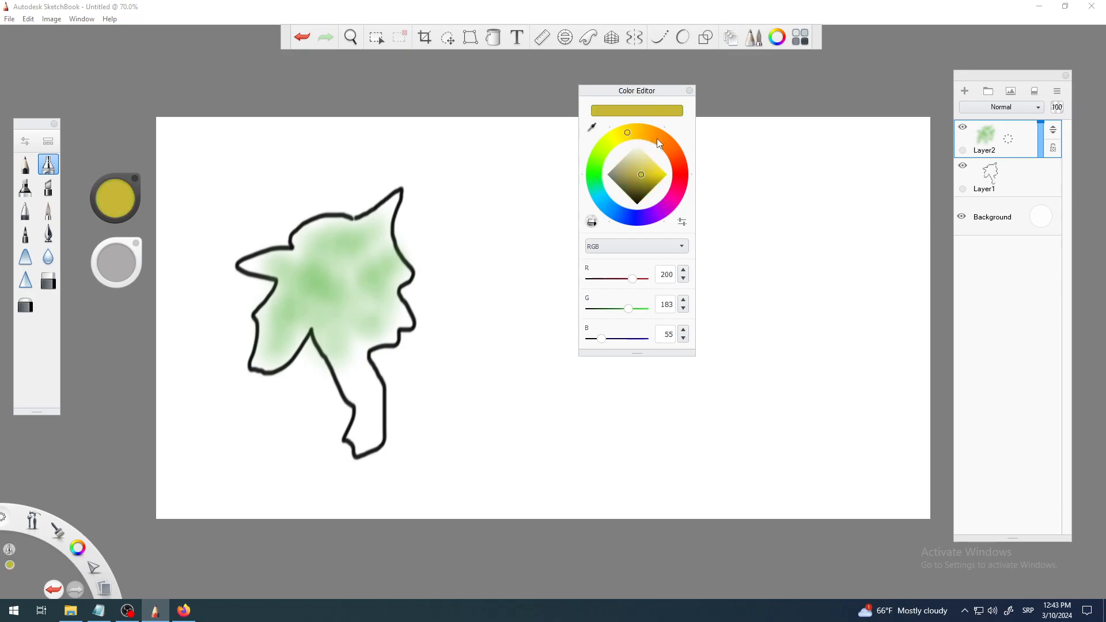
left_click_drag(641, 176, 644, 179)
mouse_move(366, 362)
left_mouse_down()
mouse_move(343, 357)
mouse_move(355, 401)
mouse_move(343, 371)
mouse_move(365, 400)
mouse_move(363, 375)
mouse_move(362, 440)
mouse_move(355, 404)
mouse_move(356, 430)
mouse_move(374, 413)
mouse_move(378, 383)
mouse_move(346, 360)
left_mouse_up()
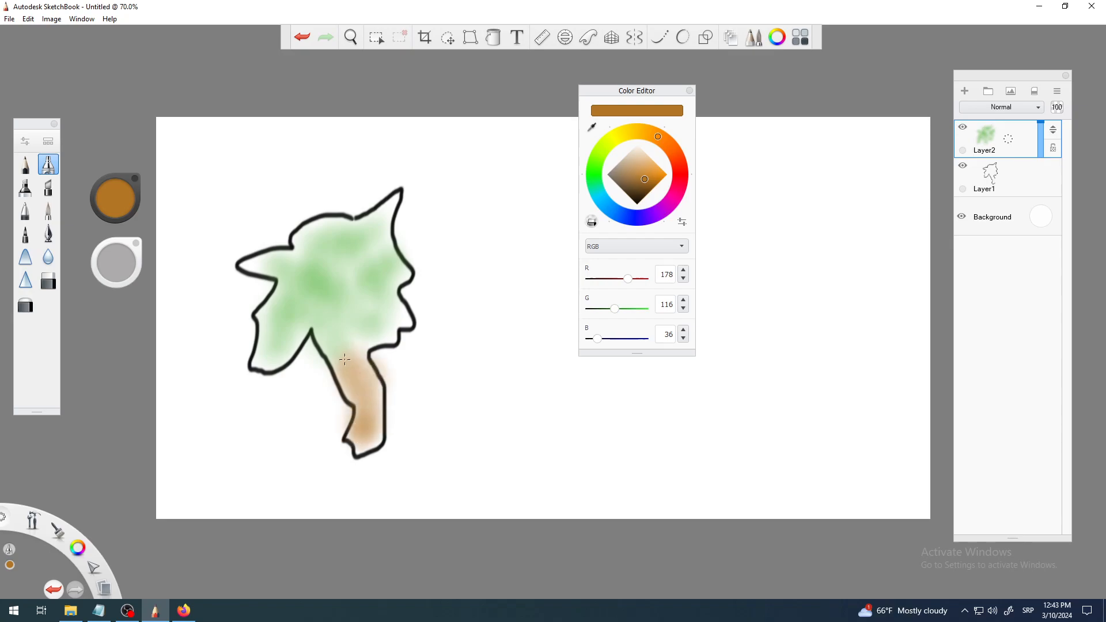
Compare the painting with and without the black outline by toggling Layer1's visibility, leaving Layer1 hidden.
left_click(963, 166)
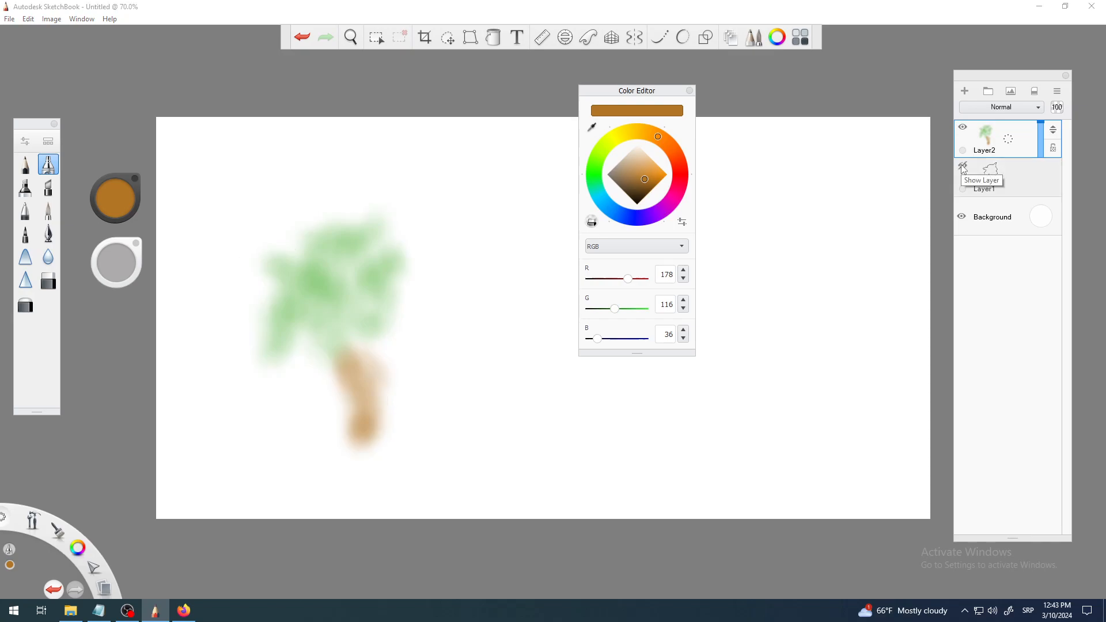
left_click(962, 168)
left_click(963, 168)
left_click(963, 168)
scroll(341, 377, "up", 5)
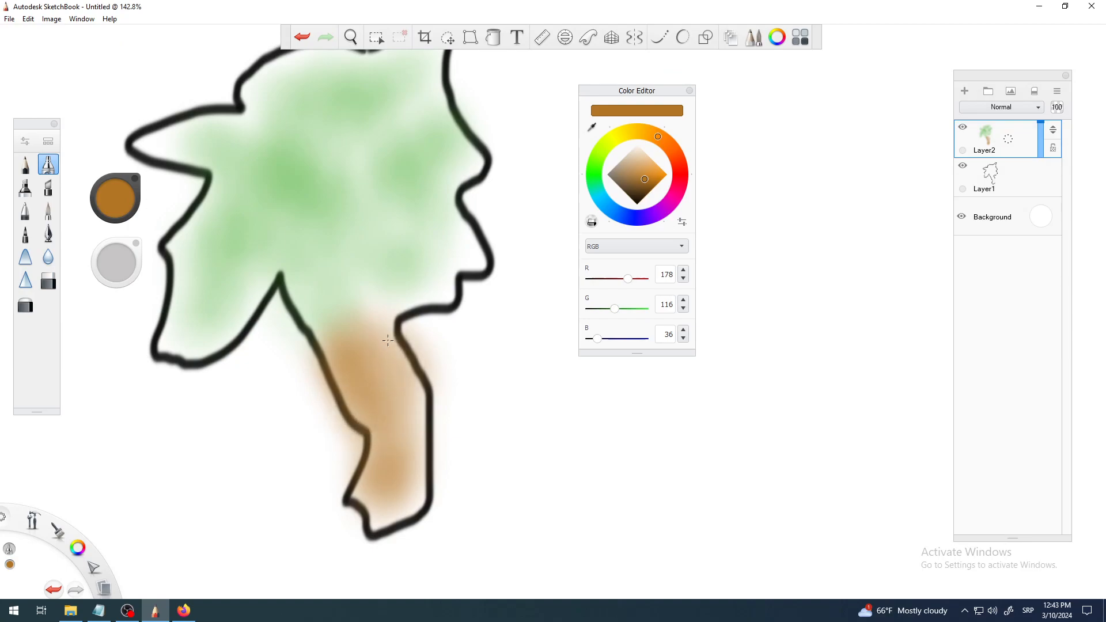
left_click(965, 167)
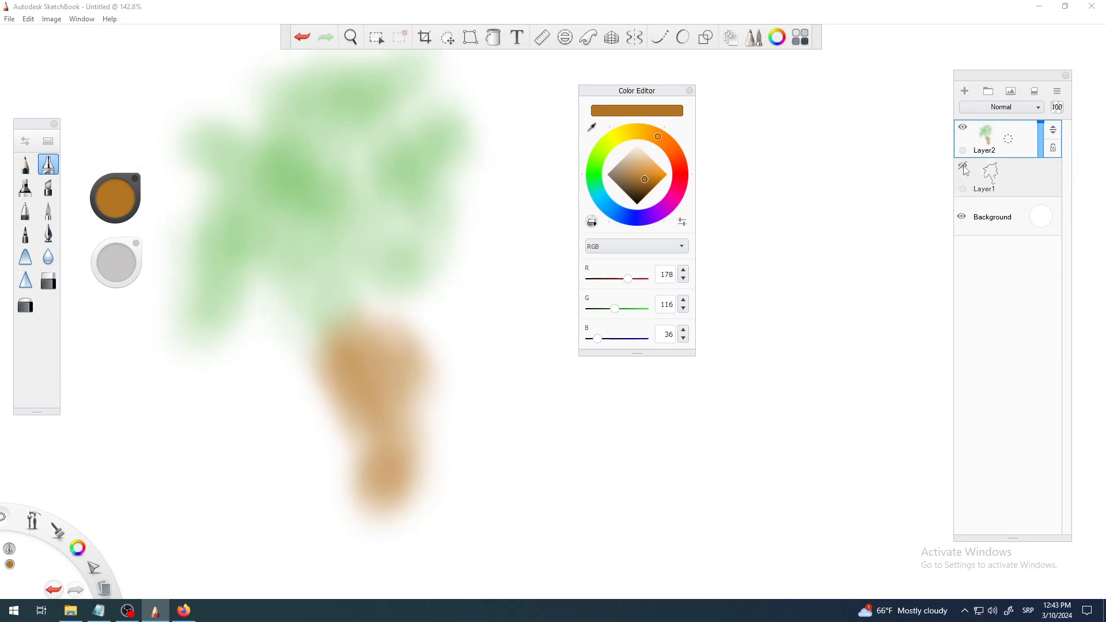
Trace a thin brown freehand outline around the airbrushed trunk on Layer2 with a fine pen brush.
scroll(420, 271, "down", 3)
scroll(420, 292, "up", 2)
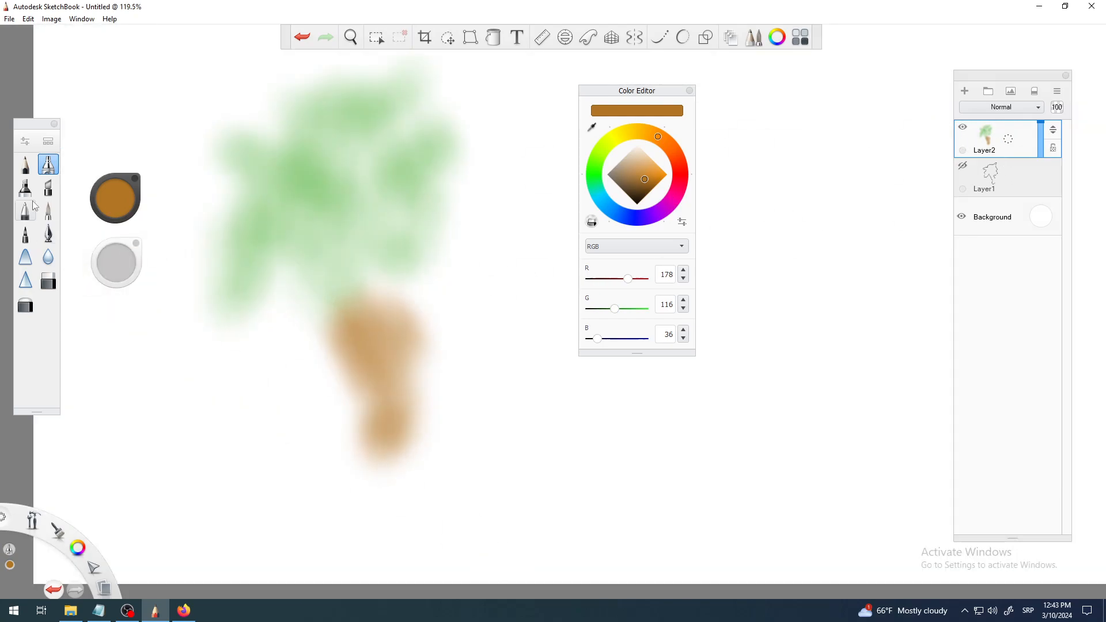
left_click(25, 166)
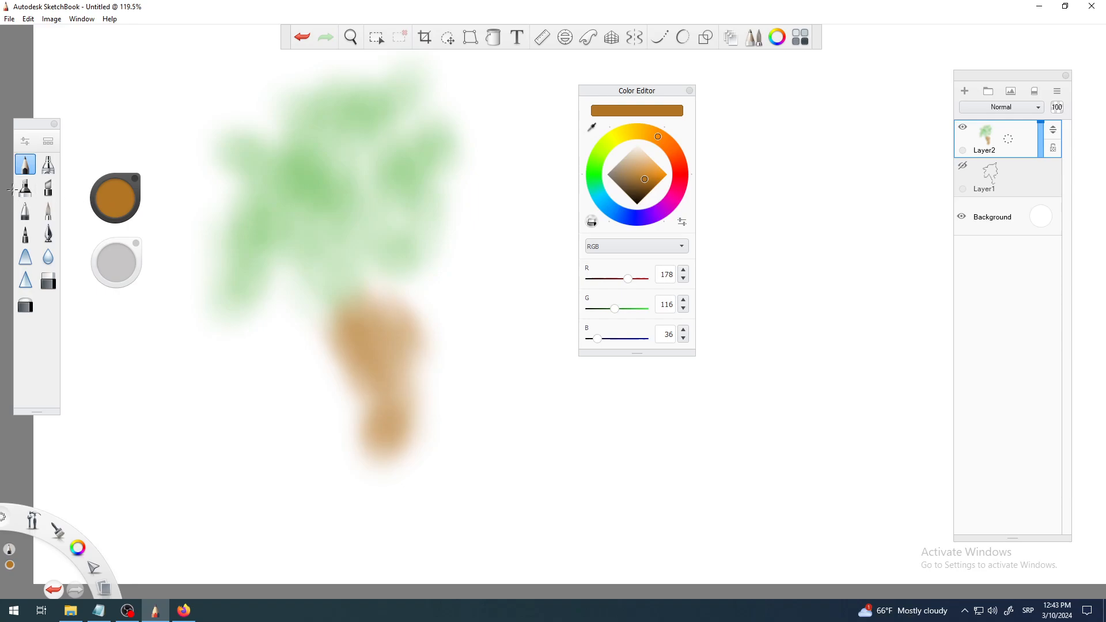
left_click(25, 211)
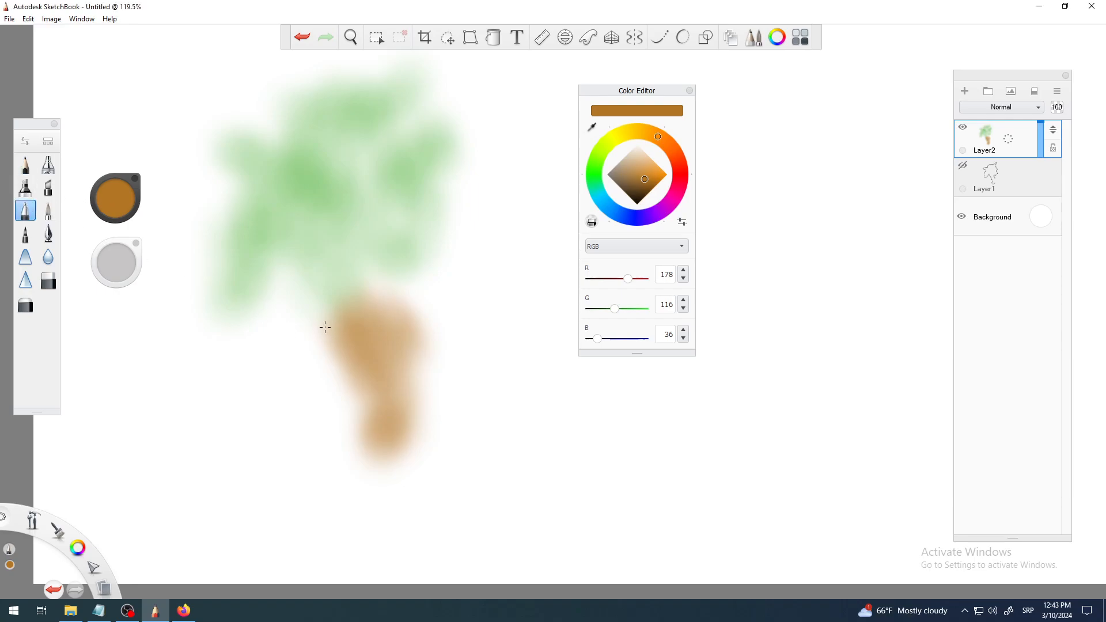
mouse_move(325, 326)
left_mouse_down()
mouse_move(366, 401)
mouse_move(347, 456)
mouse_move(421, 463)
mouse_move(403, 364)
mouse_move(416, 339)
mouse_move(409, 316)
mouse_move(389, 314)
mouse_move(370, 282)
left_mouse_up()
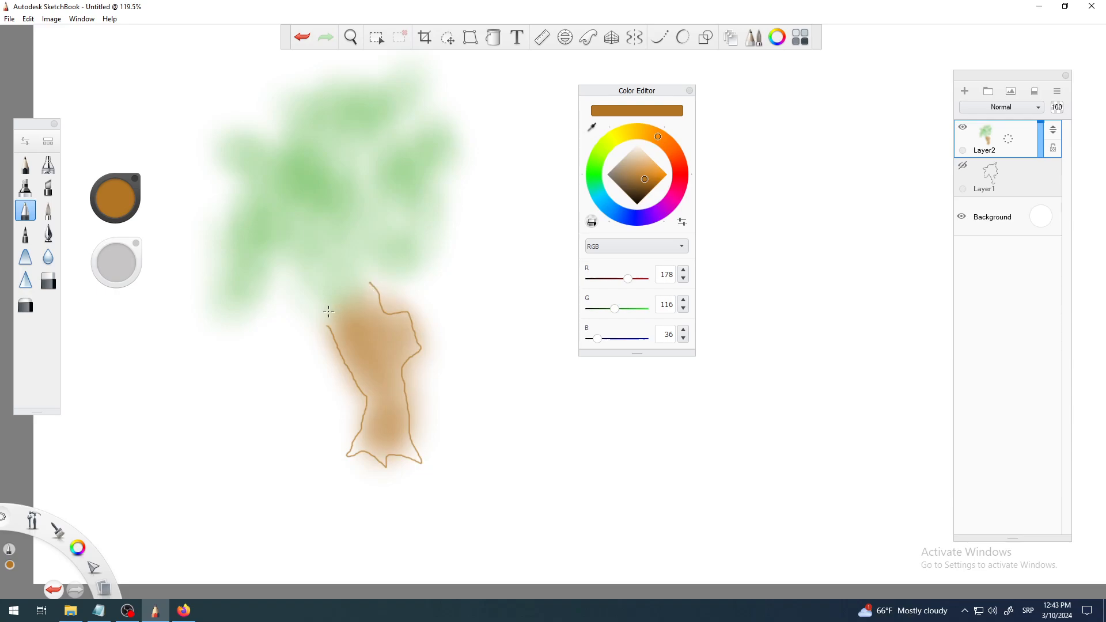
mouse_move(328, 323)
left_mouse_down()
mouse_move(329, 311)
mouse_move(331, 327)
left_mouse_up()
scroll(448, 223, "down", 1)
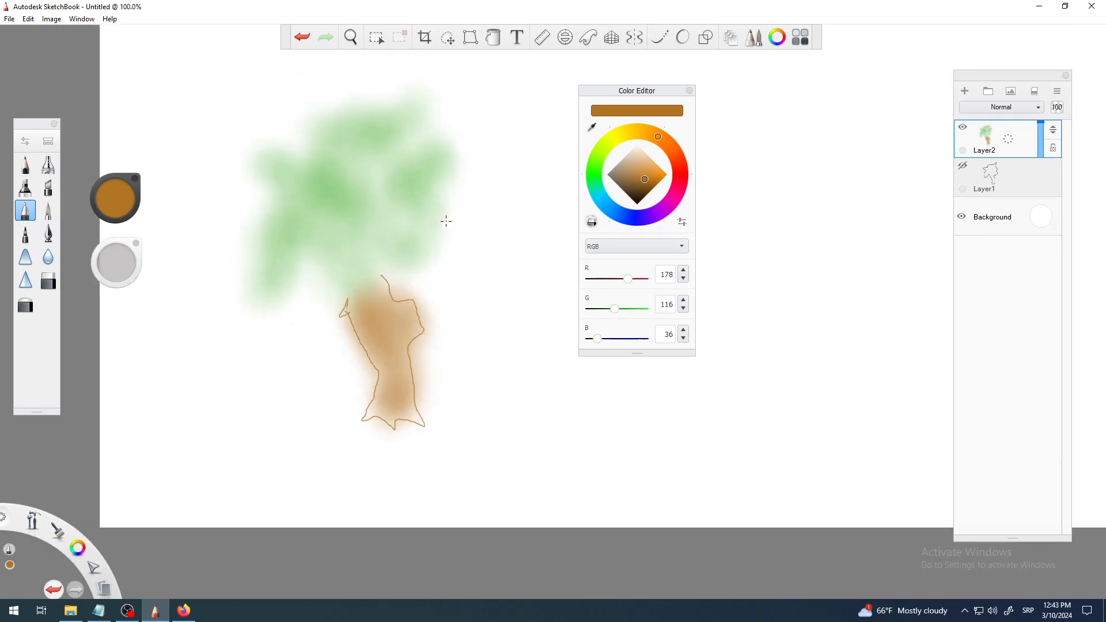
scroll(424, 217, "up", 1)
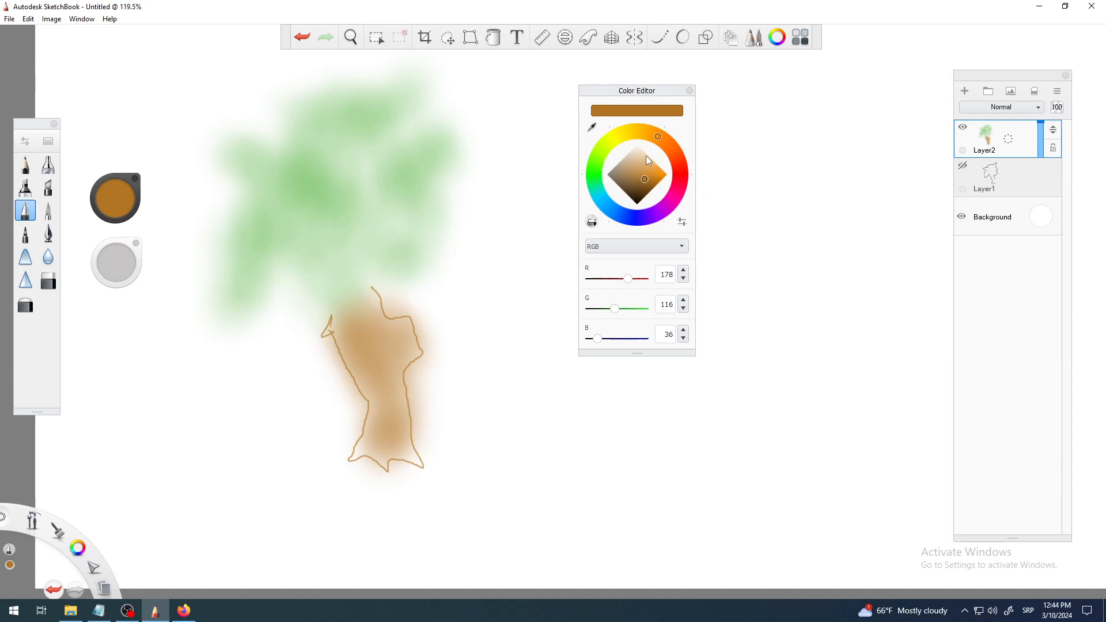
Sample the light green of the tree crown with the colour picker, setting the brush colour to RGB 152, 208, 137.
mouse_move(594, 186)
left_mouse_down()
mouse_move(592, 167)
mouse_move(595, 176)
mouse_move(637, 164)
mouse_move(641, 178)
left_mouse_up()
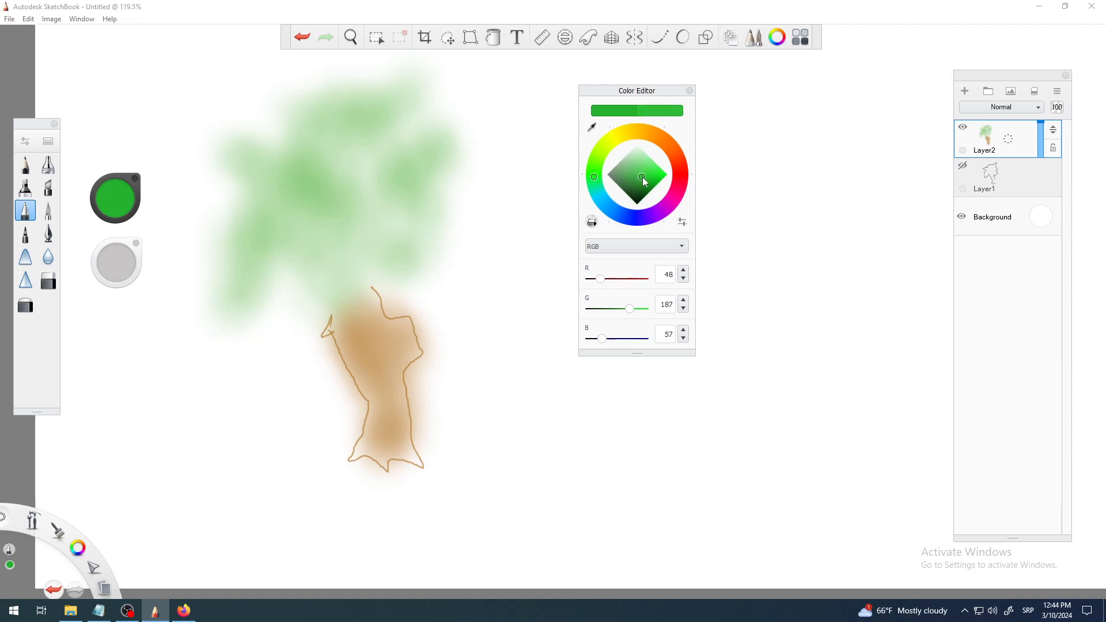
left_click(592, 128)
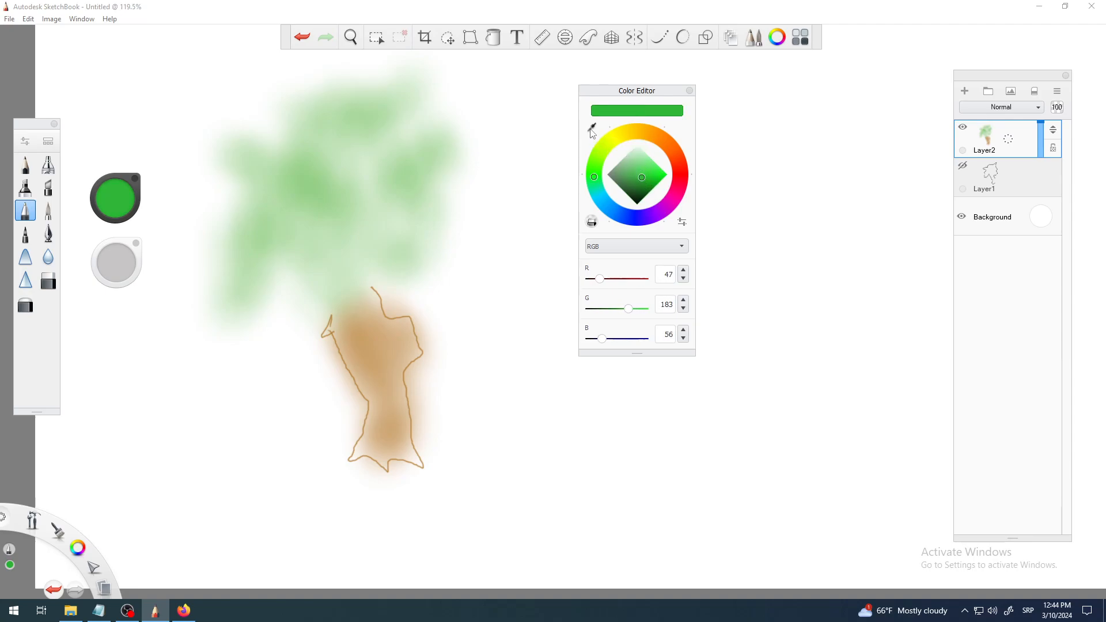
left_click(297, 181)
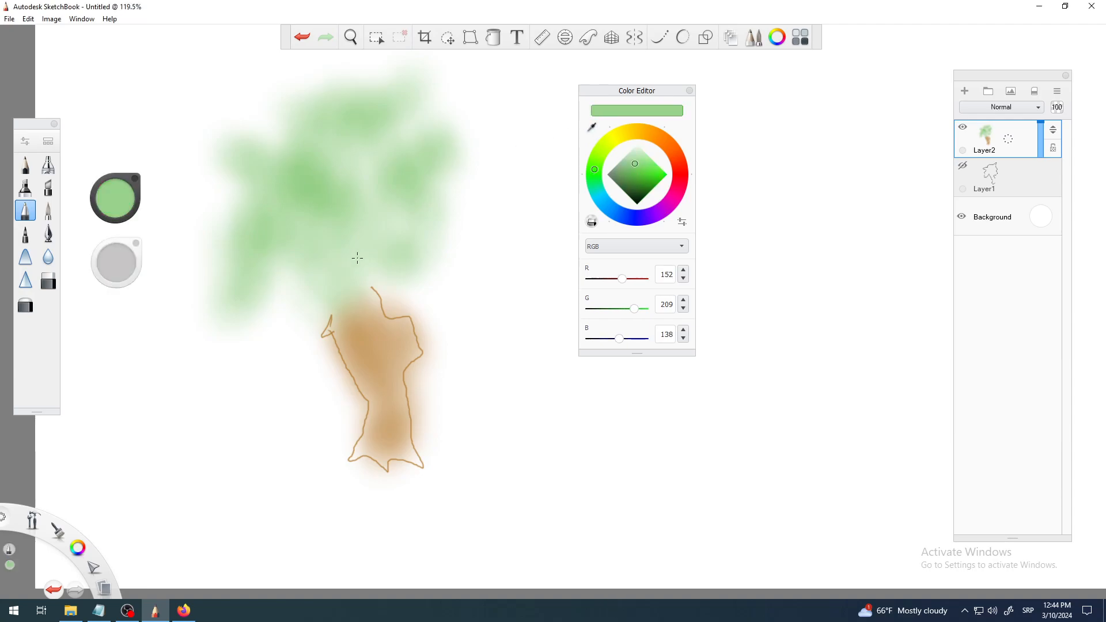
left_click(592, 127)
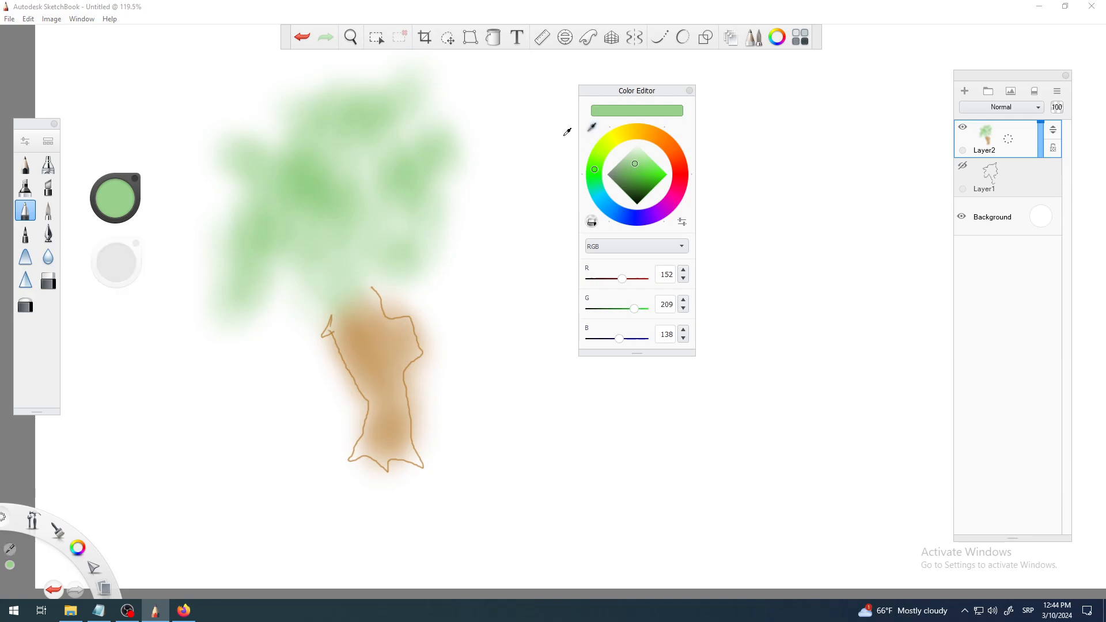
left_click(263, 224)
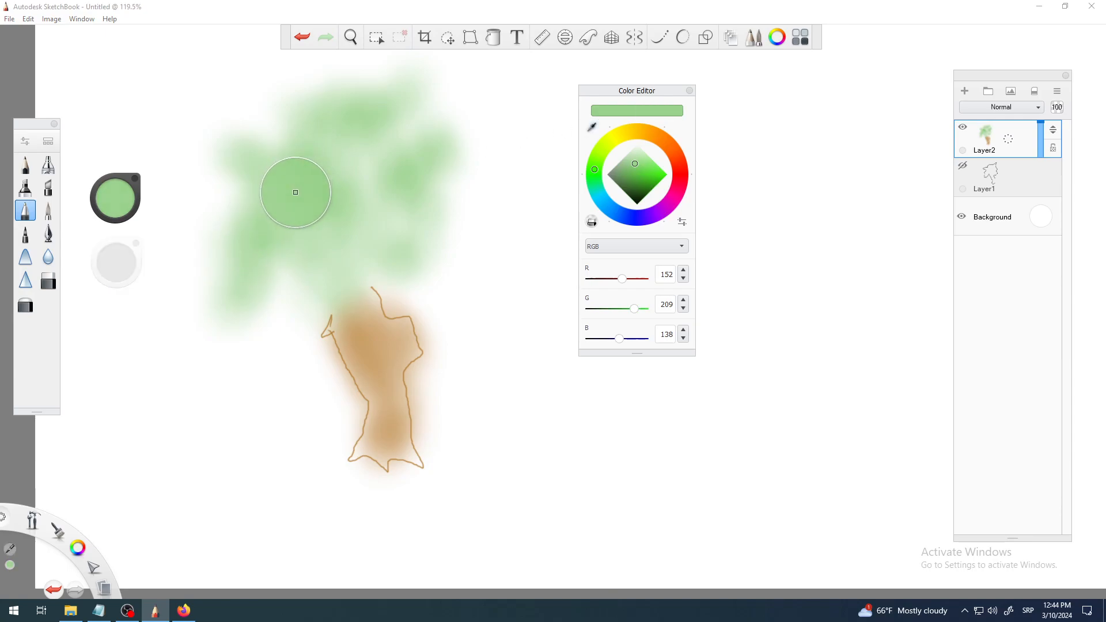
left_click(306, 173)
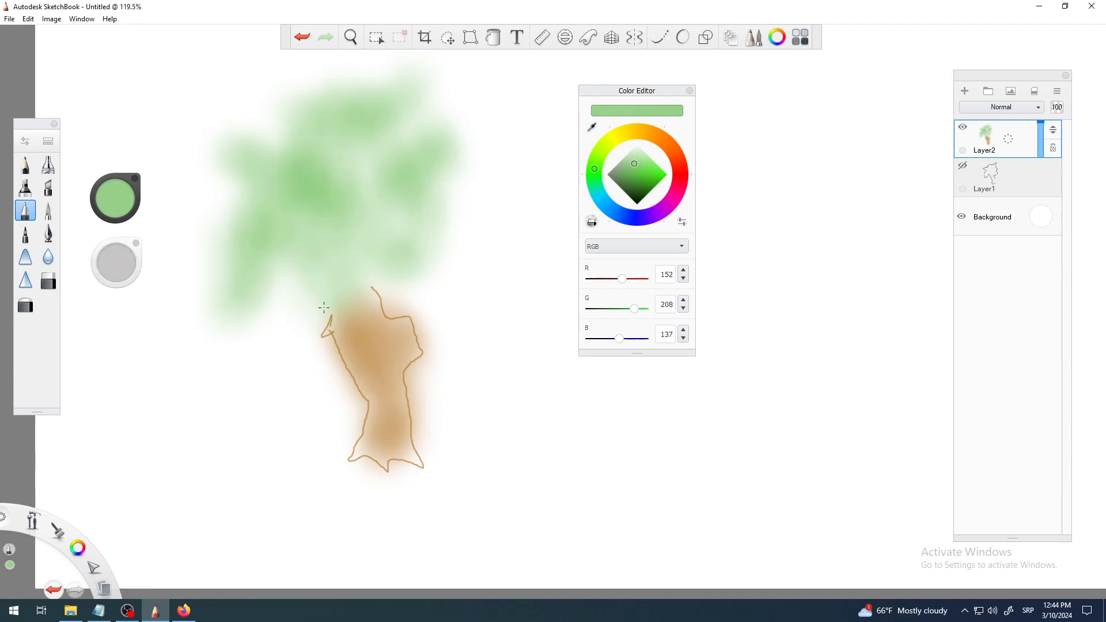
Trace a thin wavy light-green outline around the tree crown on Layer2 and add short leaf curves inside it.
mouse_move(329, 309)
left_mouse_down()
mouse_move(303, 277)
mouse_move(284, 272)
mouse_move(244, 320)
left_mouse_up()
mouse_move(228, 276)
left_mouse_down()
mouse_move(256, 188)
mouse_move(231, 169)
mouse_move(232, 141)
mouse_move(259, 154)
mouse_move(288, 140)
mouse_move(289, 119)
mouse_move(394, 96)
mouse_move(404, 112)
mouse_move(443, 125)
mouse_move(432, 143)
mouse_move(460, 166)
mouse_move(436, 183)
mouse_move(444, 192)
mouse_move(428, 224)
mouse_move(447, 249)
mouse_move(421, 282)
mouse_move(360, 284)
left_mouse_up()
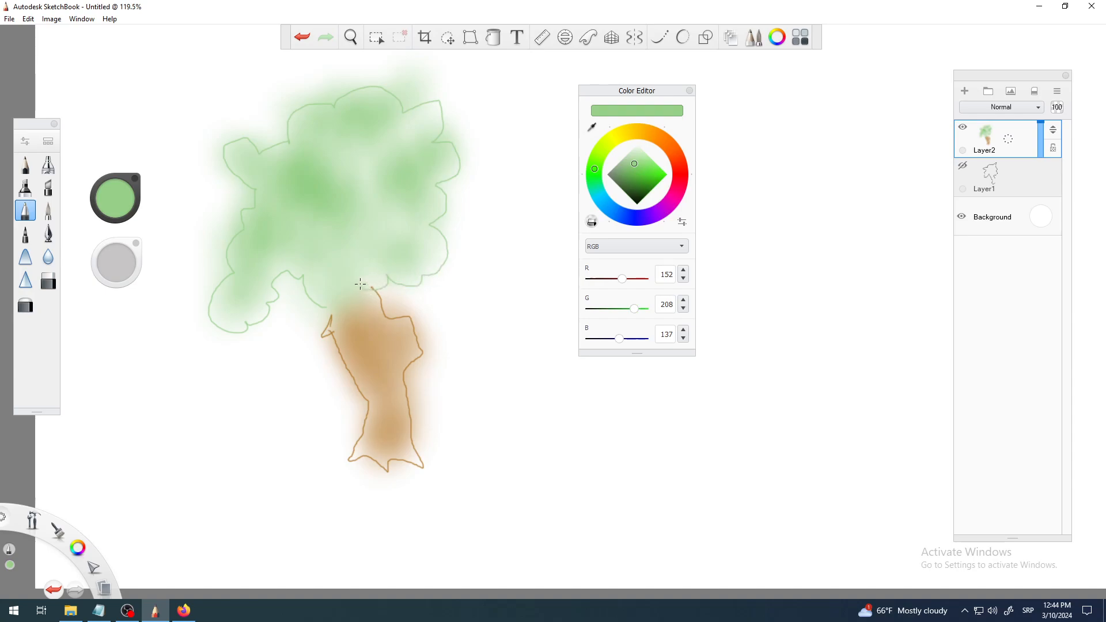
left_click_drag(284, 235, 318, 251)
left_click_drag(391, 153, 410, 221)
Compare the outline and the painting by toggling the visibility of Layer1 and Layer2, leaving only Layer1 hidden.
scroll(395, 241, "down", 5)
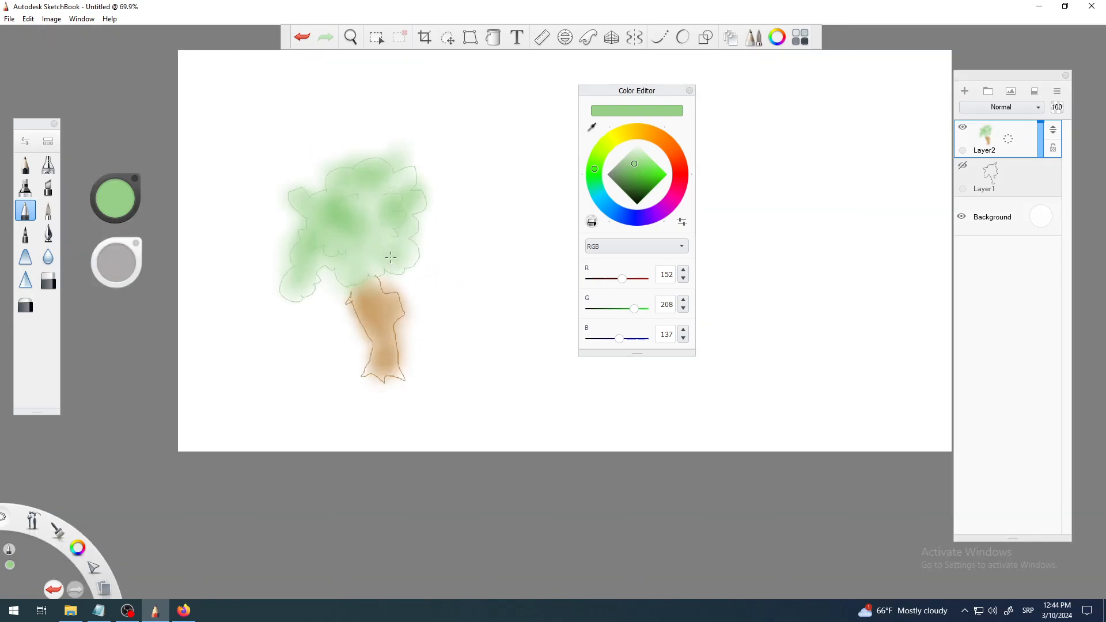
left_click(962, 167)
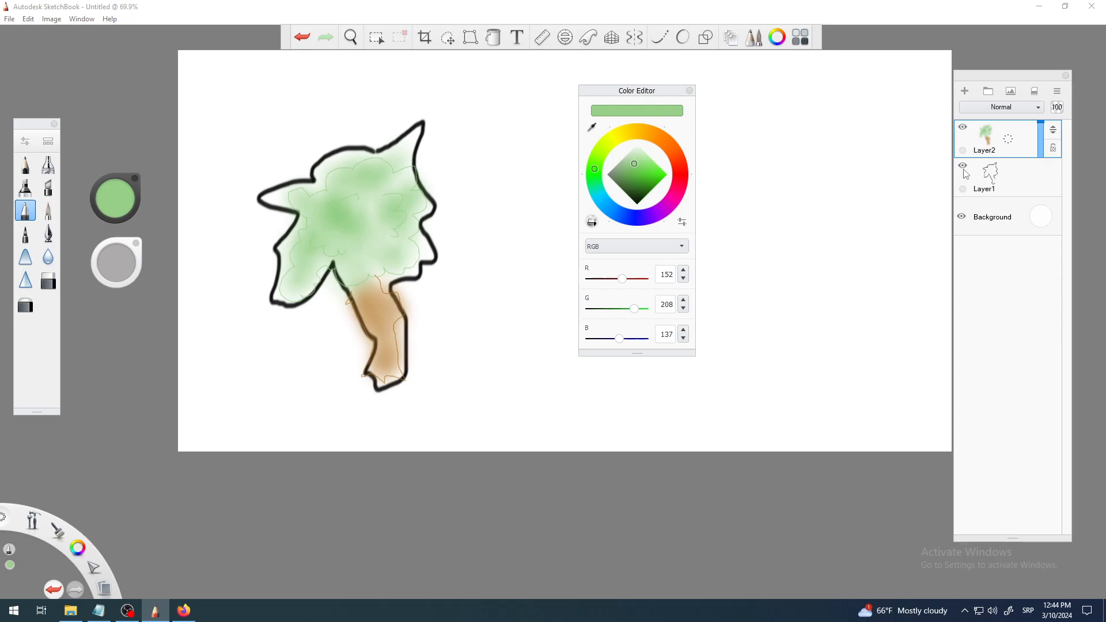
left_click(962, 166)
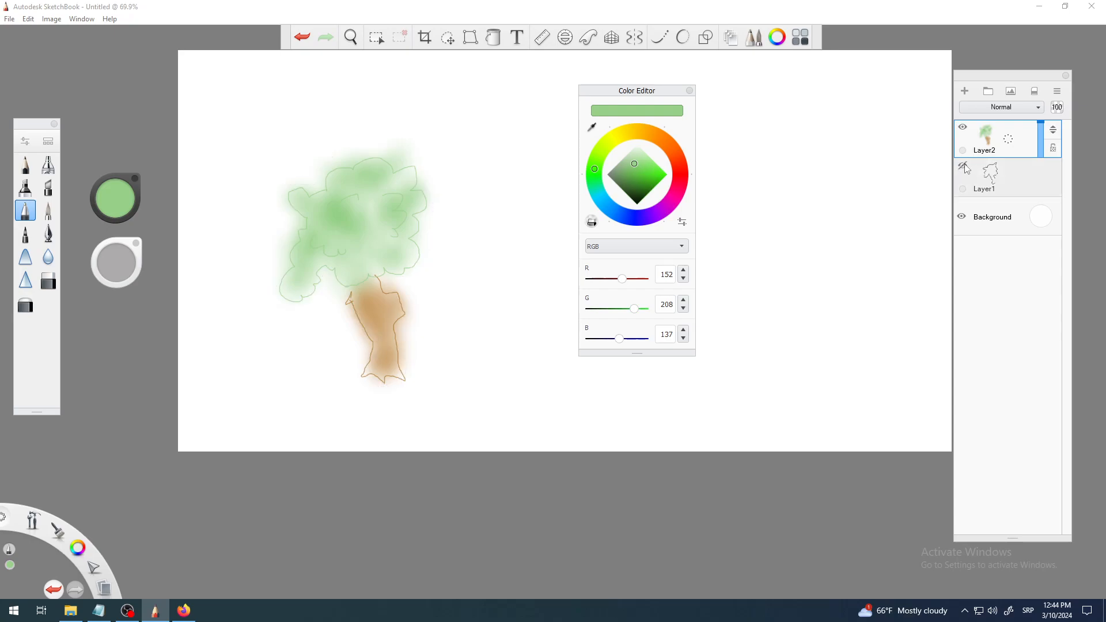
left_click(963, 128)
left_click(963, 127)
left_click(962, 166)
left_click(963, 128)
left_click(962, 128)
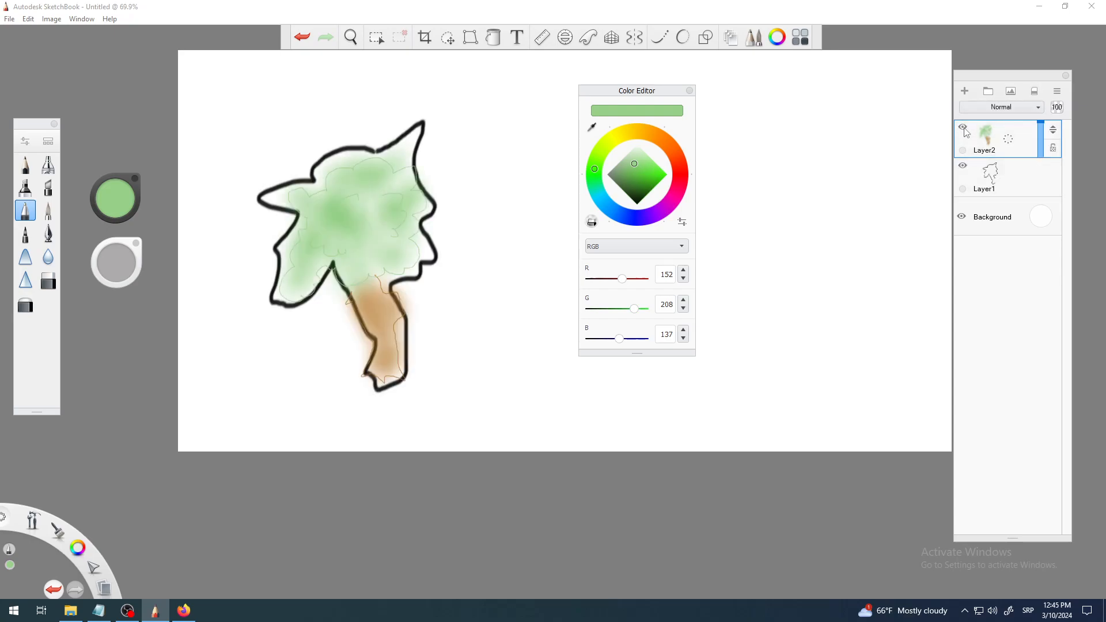
left_click(962, 166)
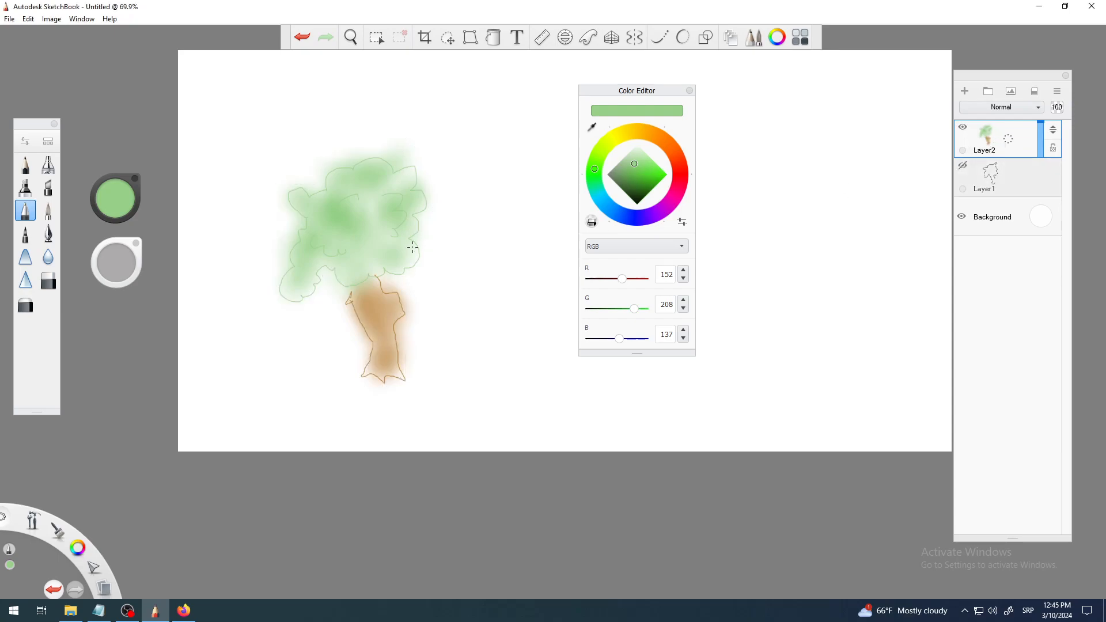
scroll(327, 235, "up", 2)
scroll(352, 226, "up", 3)
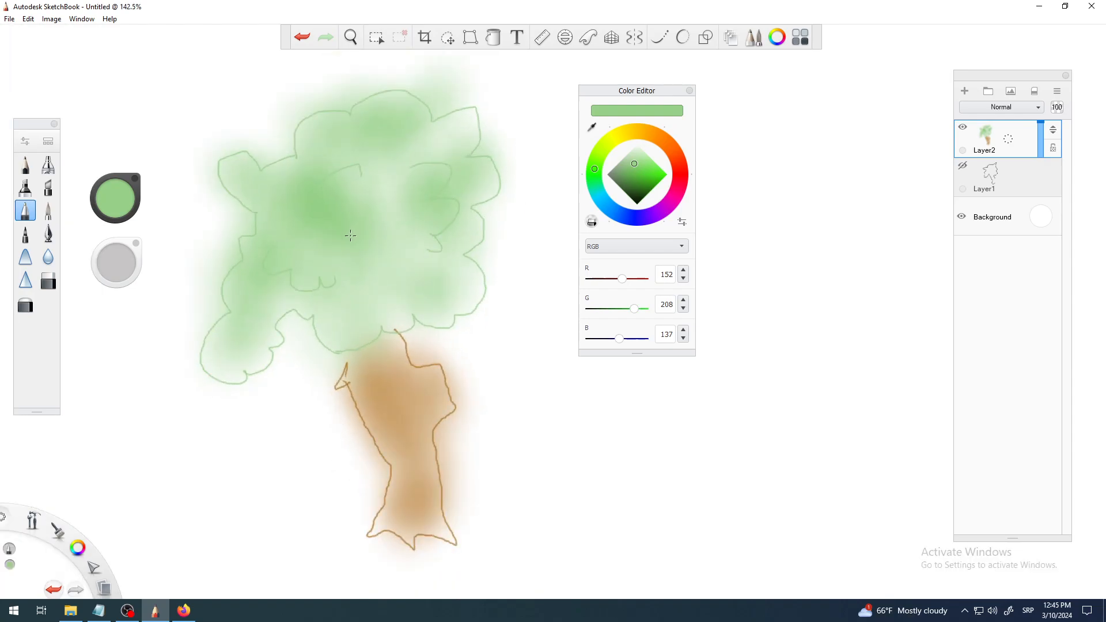
scroll(350, 235, "down", 3)
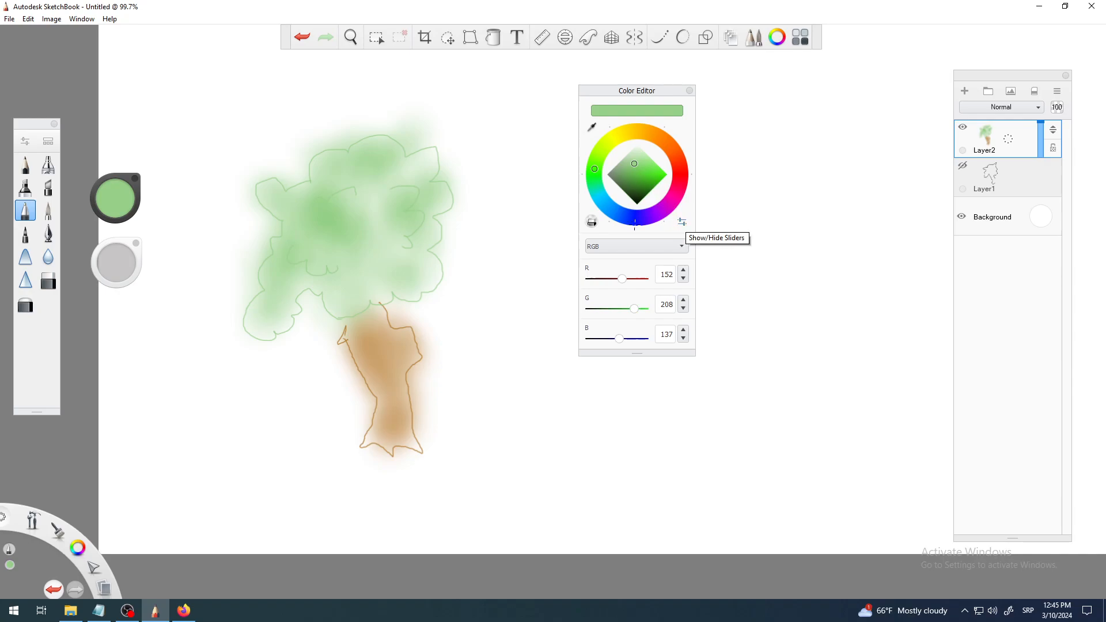
Select the pencil brush, try near-black and set the colour to bright green RGB 77, 188, 47.
left_click(26, 165)
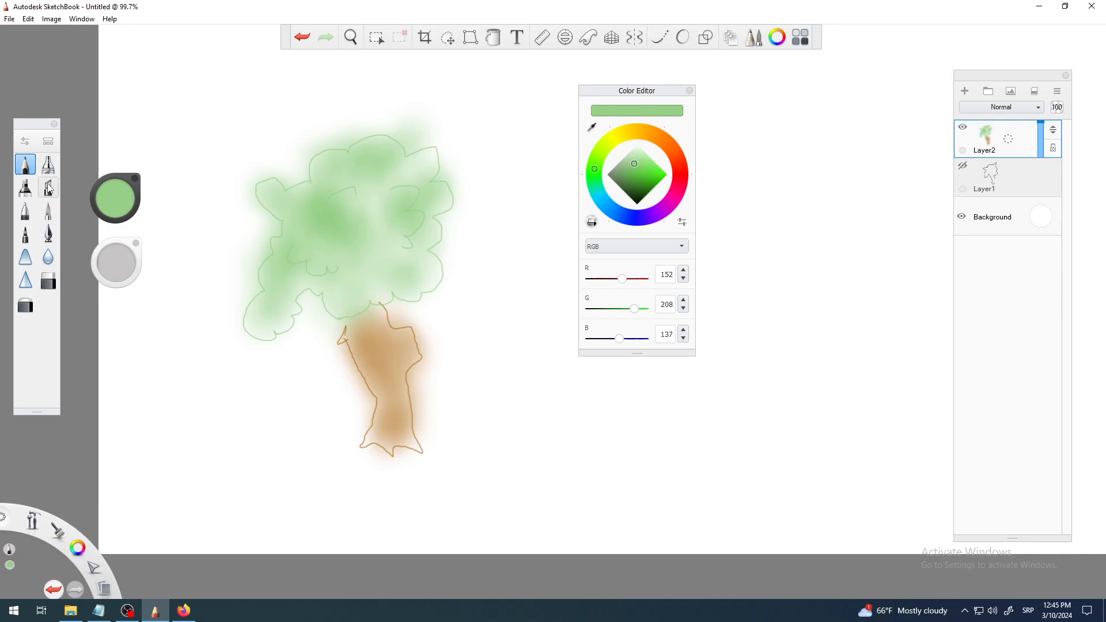
left_click_drag(635, 165, 640, 207)
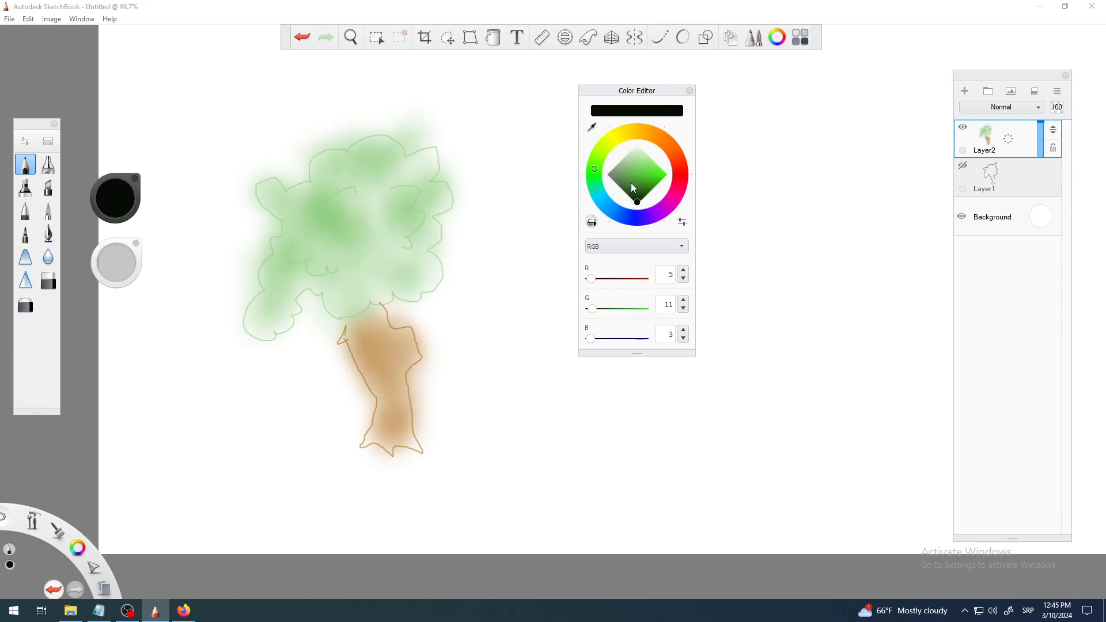
mouse_move(637, 171)
left_mouse_down()
mouse_move(645, 165)
mouse_move(641, 178)
left_mouse_up()
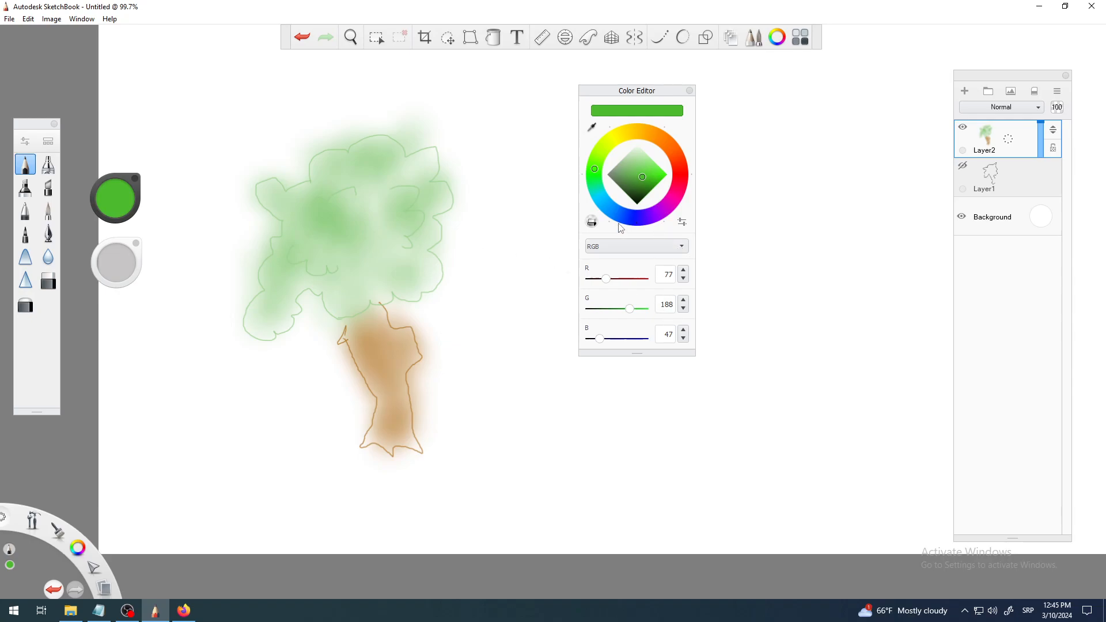
left_click(138, 614)
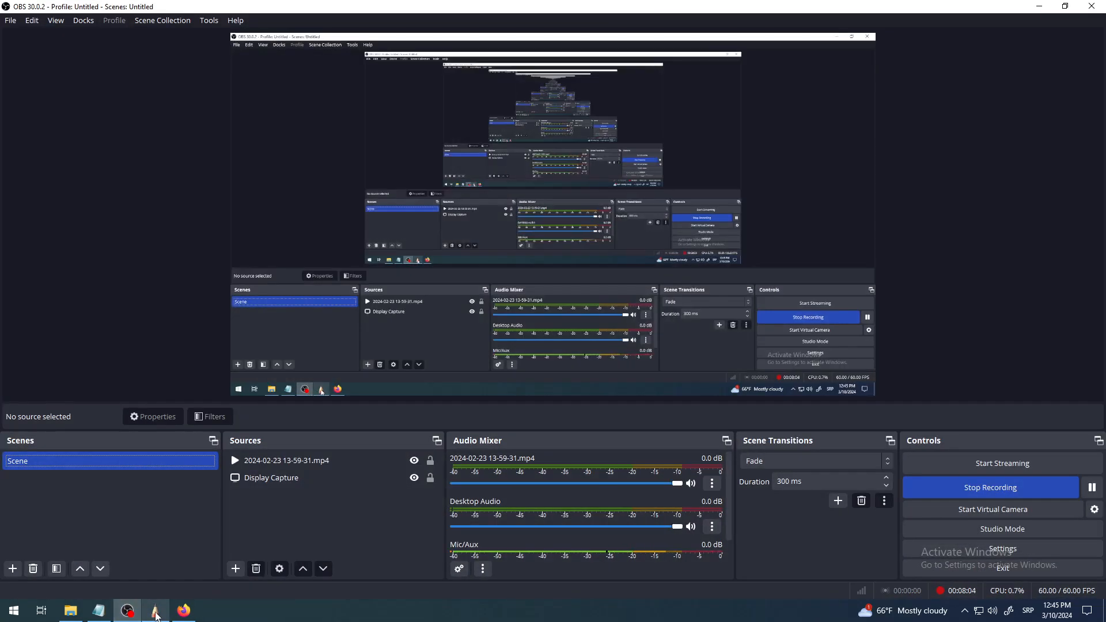
left_click(155, 614)
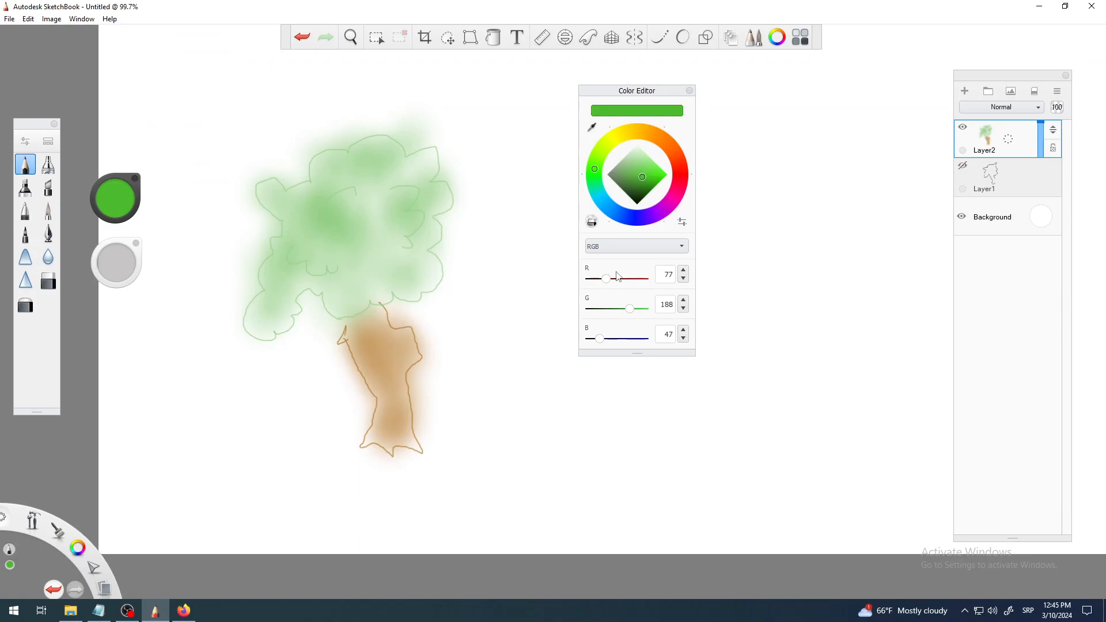
Examine the Color Editor's slider modes by switching repeatedly between RGB and HSL, ending on RGB.
left_click(623, 251)
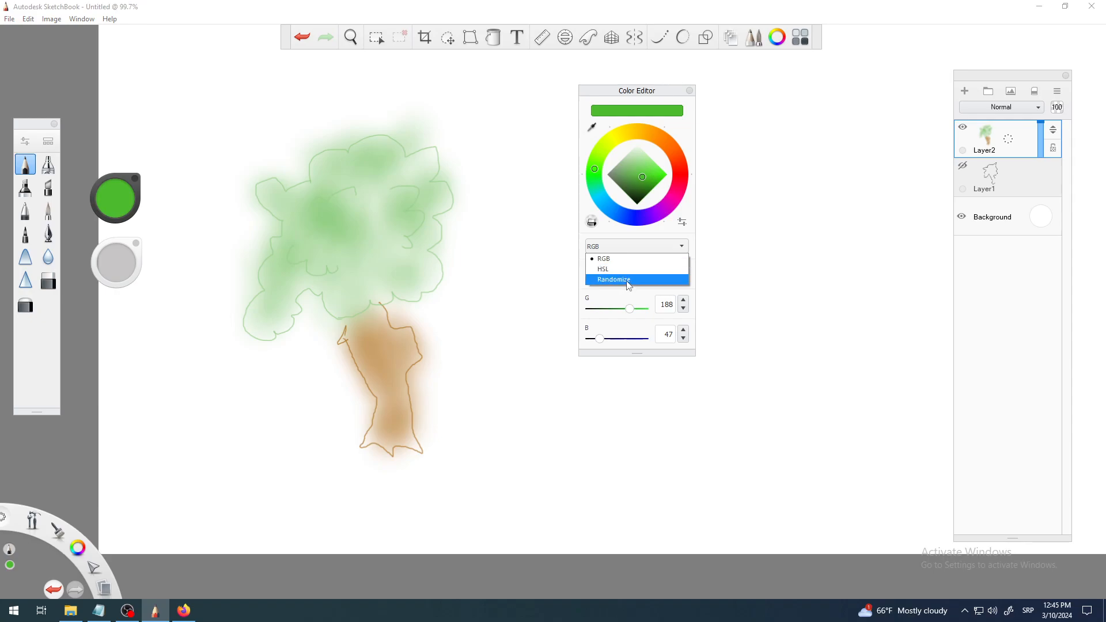
left_click(770, 275)
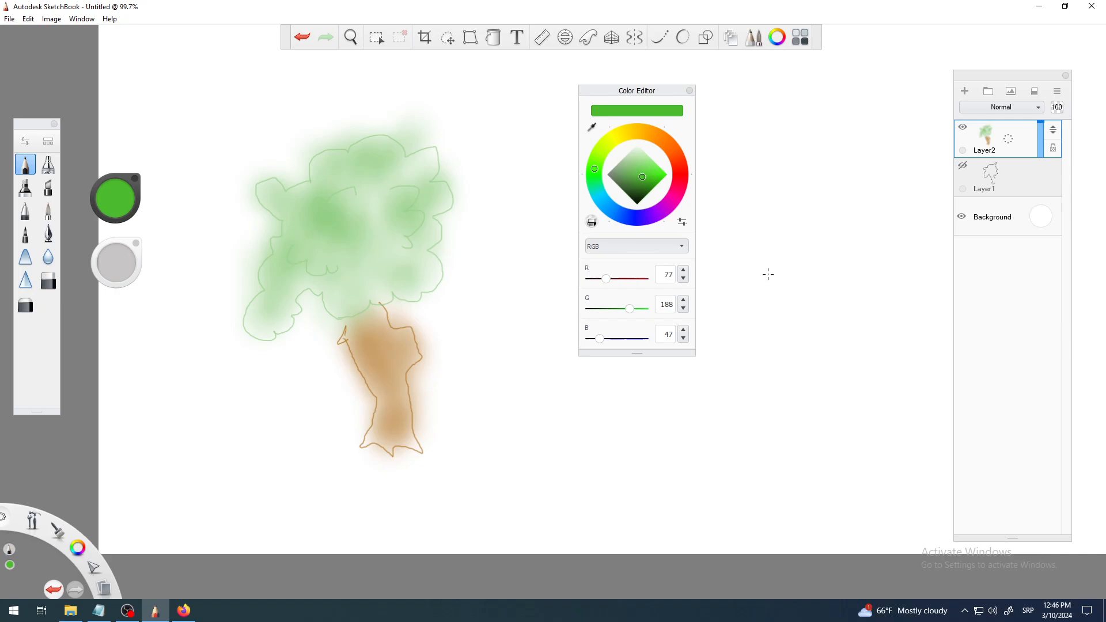
left_click(639, 249)
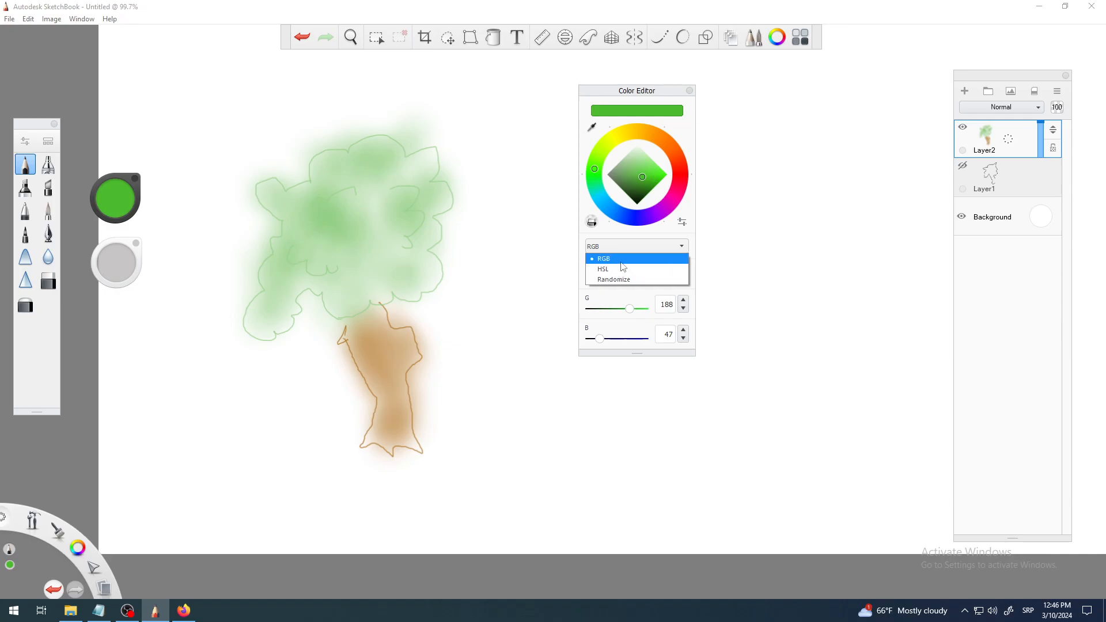
left_click(623, 269)
left_click(629, 247)
left_click(623, 261)
left_click(626, 246)
left_click(620, 271)
left_click(625, 247)
left_click(609, 260)
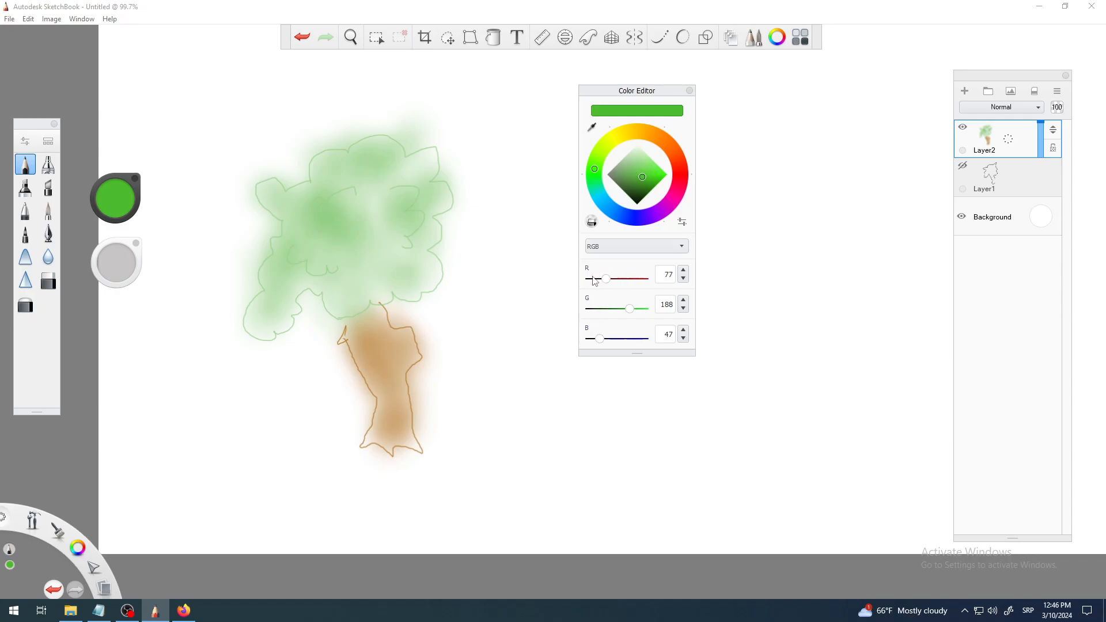
left_click(603, 247)
left_click(604, 270)
left_click(634, 244)
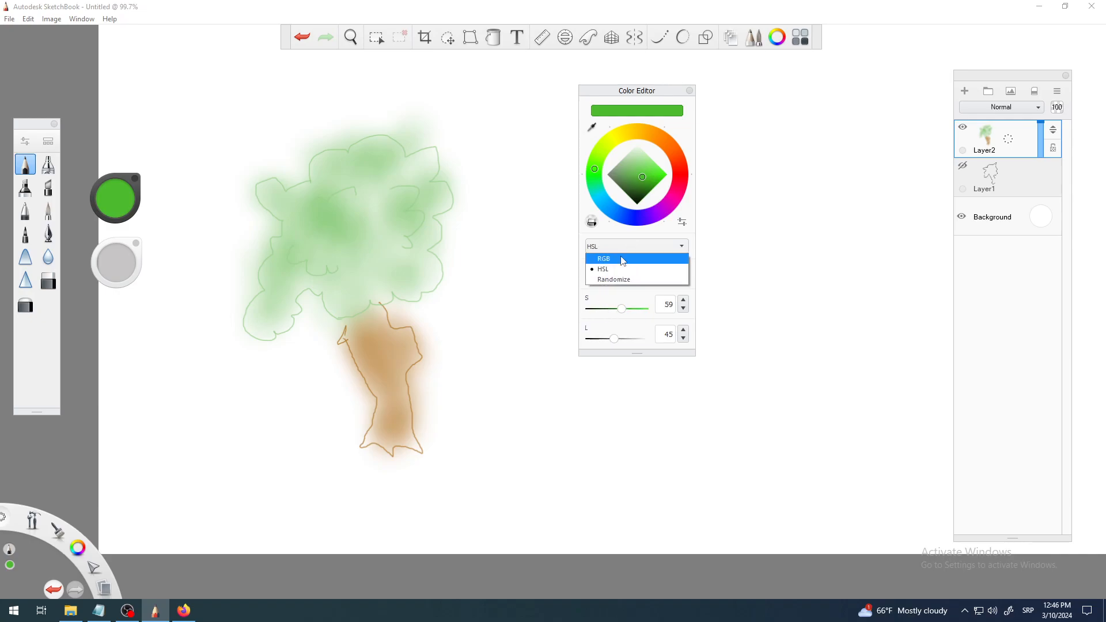
left_click(623, 261)
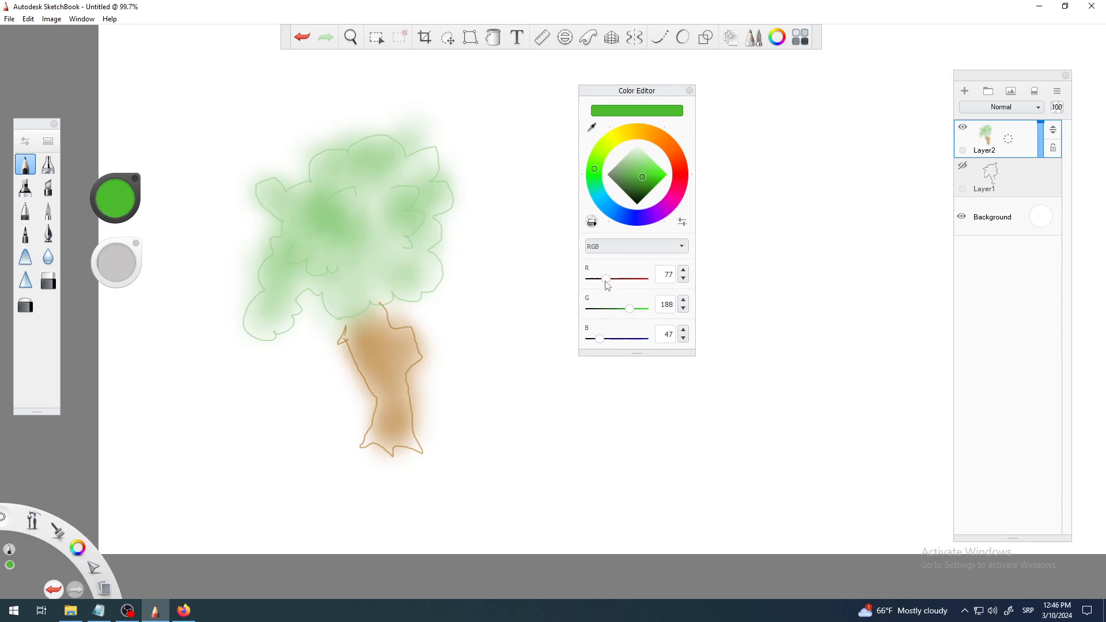
Try out the red, green and blue sliders, ending with teal RGB 52, 138, 106.
mouse_move(606, 281)
left_mouse_down()
mouse_move(636, 289)
mouse_move(608, 288)
mouse_move(620, 286)
mouse_move(608, 284)
mouse_move(635, 316)
left_mouse_up()
left_click_drag(646, 174, 638, 174)
mouse_move(634, 313)
left_mouse_down()
mouse_move(614, 317)
mouse_move(641, 318)
mouse_move(614, 314)
mouse_move(633, 311)
left_mouse_up()
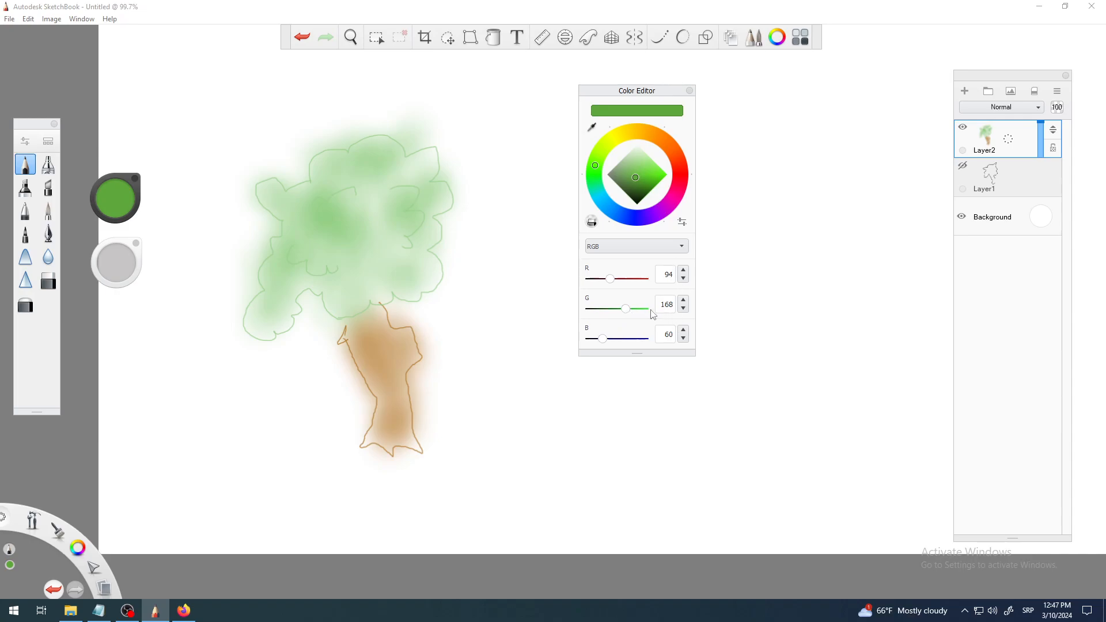
mouse_move(630, 313)
left_mouse_down()
mouse_move(643, 317)
mouse_move(616, 320)
left_mouse_up()
mouse_move(618, 319)
left_mouse_down()
mouse_move(608, 316)
mouse_move(622, 317)
left_mouse_up()
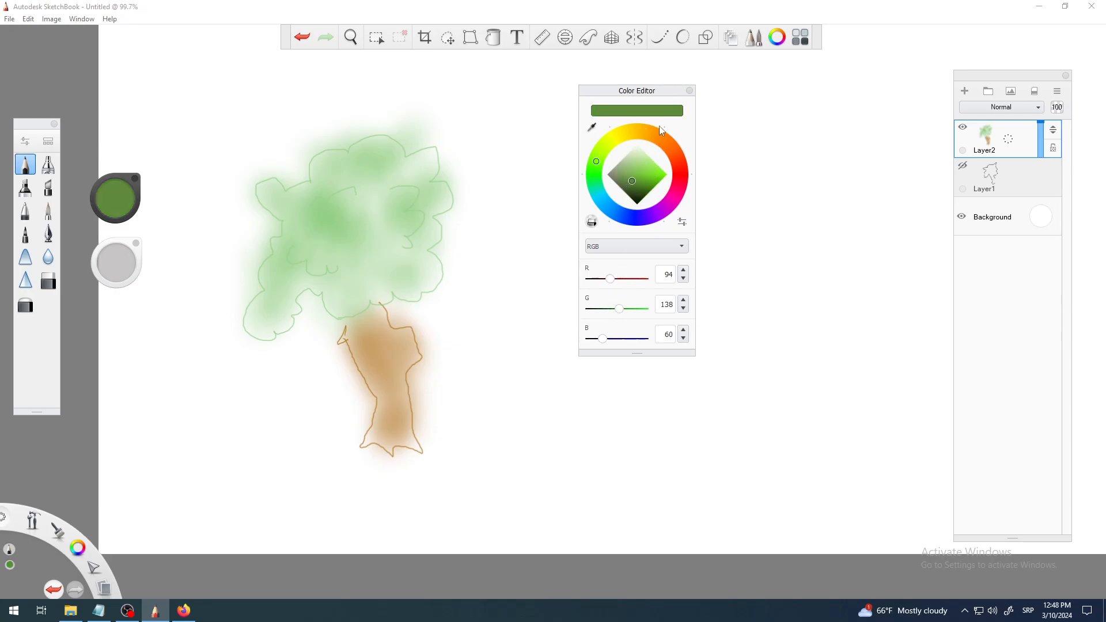
mouse_move(609, 278)
left_mouse_down()
mouse_move(641, 289)
mouse_move(602, 286)
left_mouse_up()
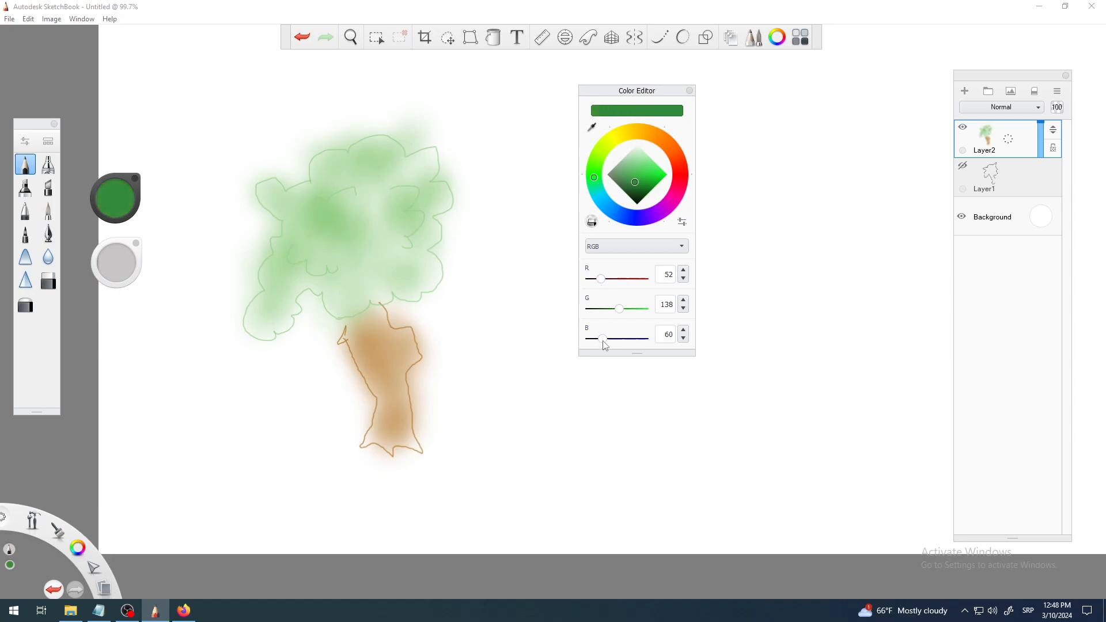
mouse_move(603, 339)
left_mouse_down()
mouse_move(636, 344)
mouse_move(619, 344)
left_mouse_up()
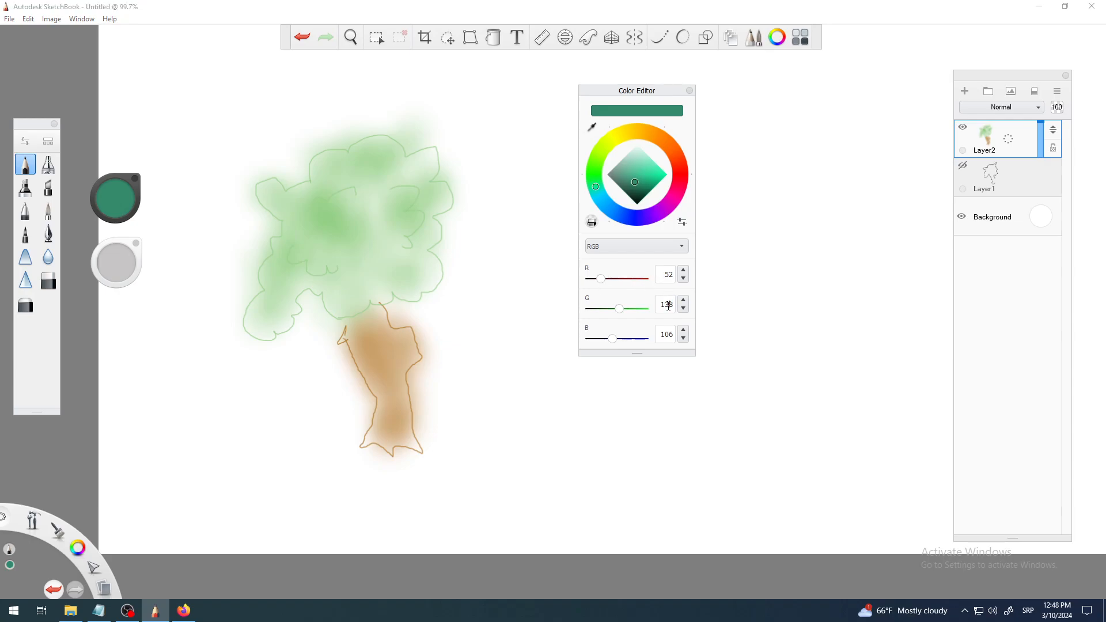
Set the brush colour to exact values of red 35, green 25 and blue 99.
left_click(668, 335)
double_click(669, 274)
type("35")
double_click(667, 303)
type("25")
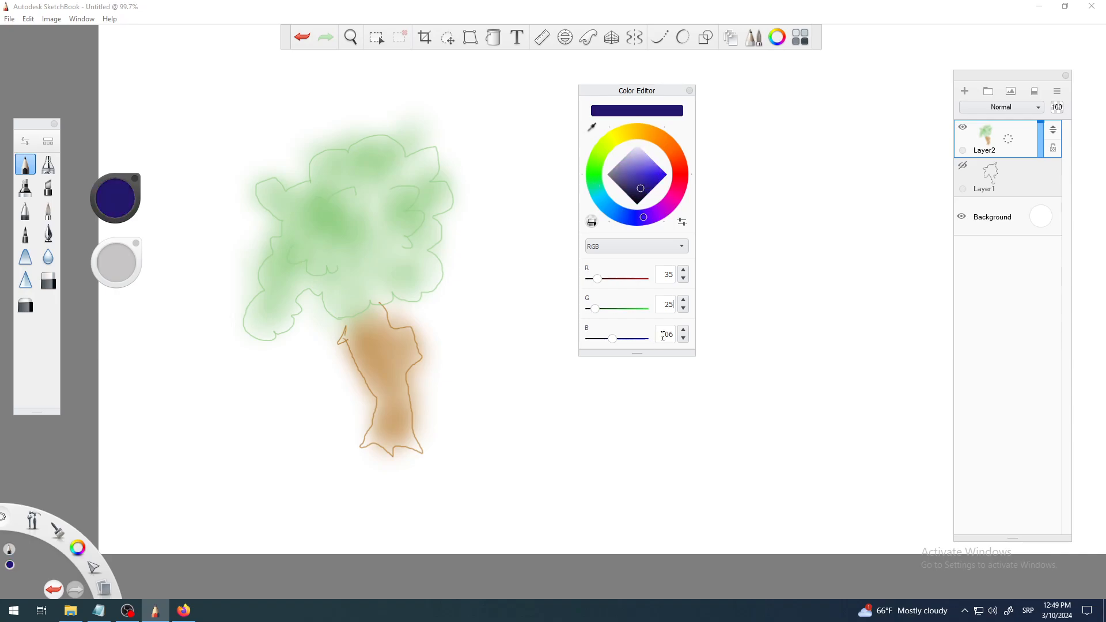
double_click(663, 334)
type("99")
Paint a solid dark blue rectangular patch to the right of the tree crown on Layer2 with a thick brush.
mouse_move(478, 198)
left_mouse_down()
mouse_move(484, 243)
mouse_move(496, 233)
mouse_move(516, 268)
left_mouse_up()
mouse_move(504, 217)
left_mouse_down()
mouse_move(526, 234)
mouse_move(511, 215)
mouse_move(502, 258)
mouse_move(499, 231)
mouse_move(514, 241)
mouse_move(473, 214)
mouse_move(492, 218)
mouse_move(483, 195)
mouse_move(480, 247)
mouse_move(520, 261)
mouse_move(507, 250)
mouse_move(512, 210)
mouse_move(501, 233)
mouse_move(480, 190)
mouse_move(512, 186)
mouse_move(482, 187)
mouse_move(479, 212)
mouse_move(477, 186)
mouse_move(489, 263)
mouse_move(515, 265)
mouse_move(510, 189)
mouse_move(495, 193)
mouse_move(501, 226)
mouse_move(500, 201)
mouse_move(489, 250)
mouse_move(490, 193)
mouse_move(495, 245)
mouse_move(485, 193)
mouse_move(480, 201)
mouse_move(485, 264)
mouse_move(521, 266)
left_mouse_up()
left_click(25, 187)
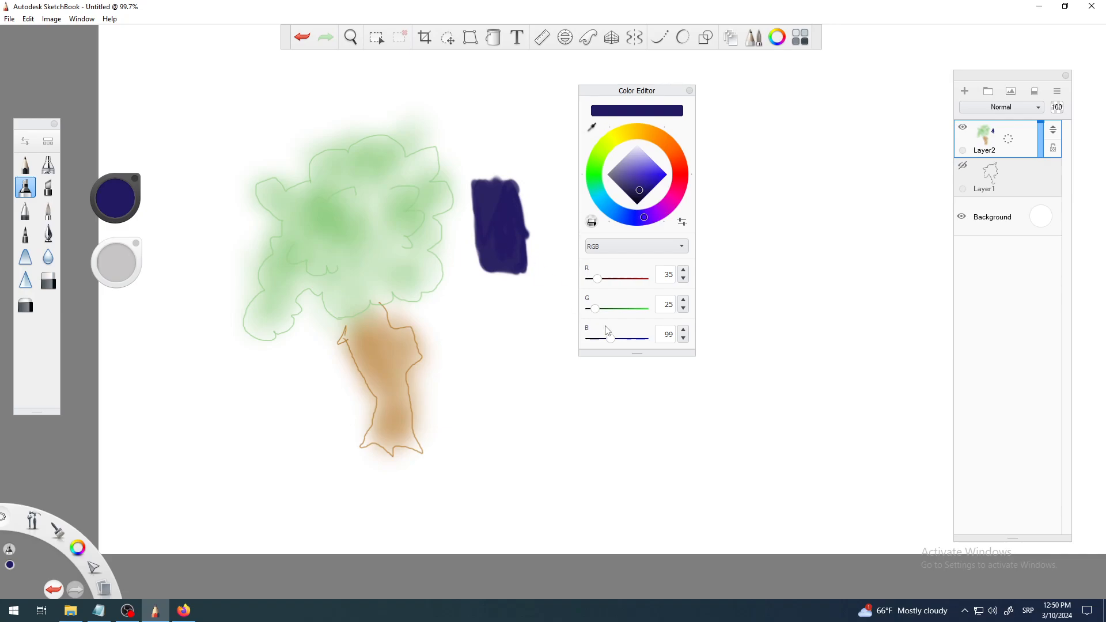
Switch the colour sliders to HSL, set hue 130 with high saturation, and dab a dark green spot inside the crown.
left_click(631, 247)
left_click(621, 268)
mouse_move(627, 280)
left_mouse_down()
mouse_move(596, 286)
mouse_move(639, 286)
mouse_move(609, 286)
left_mouse_up()
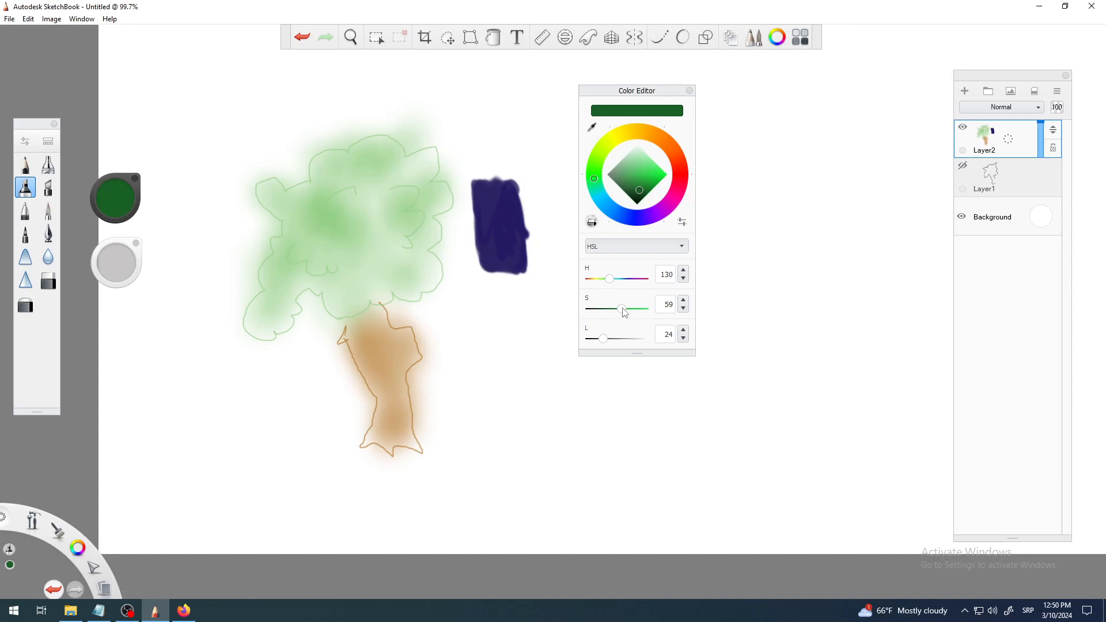
left_click_drag(625, 313, 646, 315)
left_click(371, 214)
left_click_drag(375, 217, 384, 210)
Paint a greyish patch at saturation 10 on the crown's lower left and dark green strokes at saturation 100 in its centre.
left_click_drag(643, 308, 597, 313)
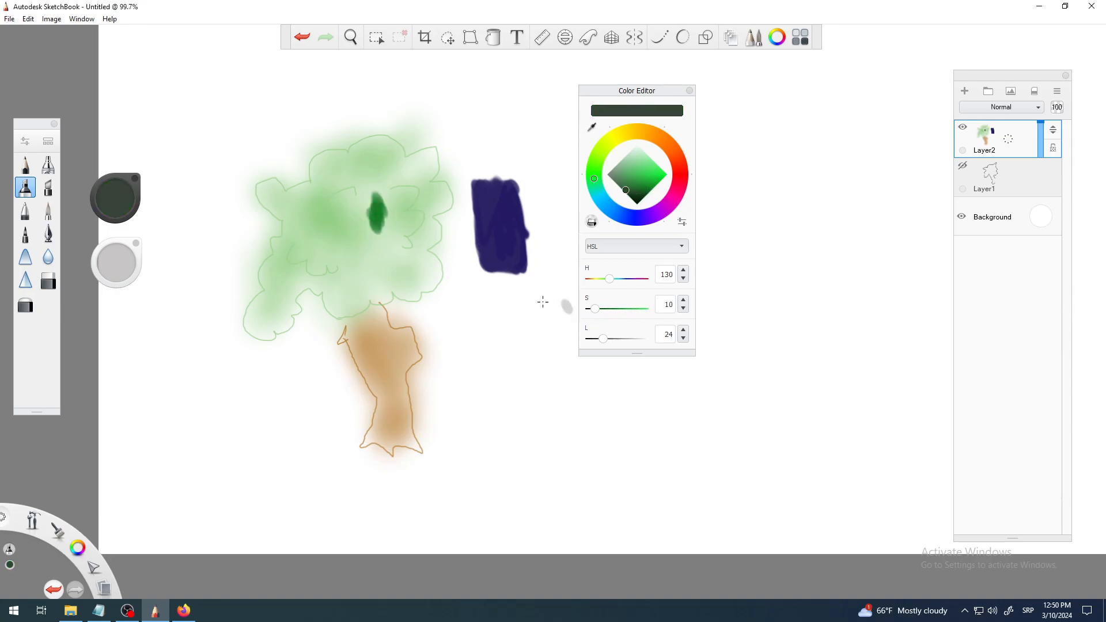
mouse_move(285, 271)
left_mouse_down()
mouse_move(288, 282)
mouse_move(275, 271)
mouse_move(282, 306)
left_mouse_up()
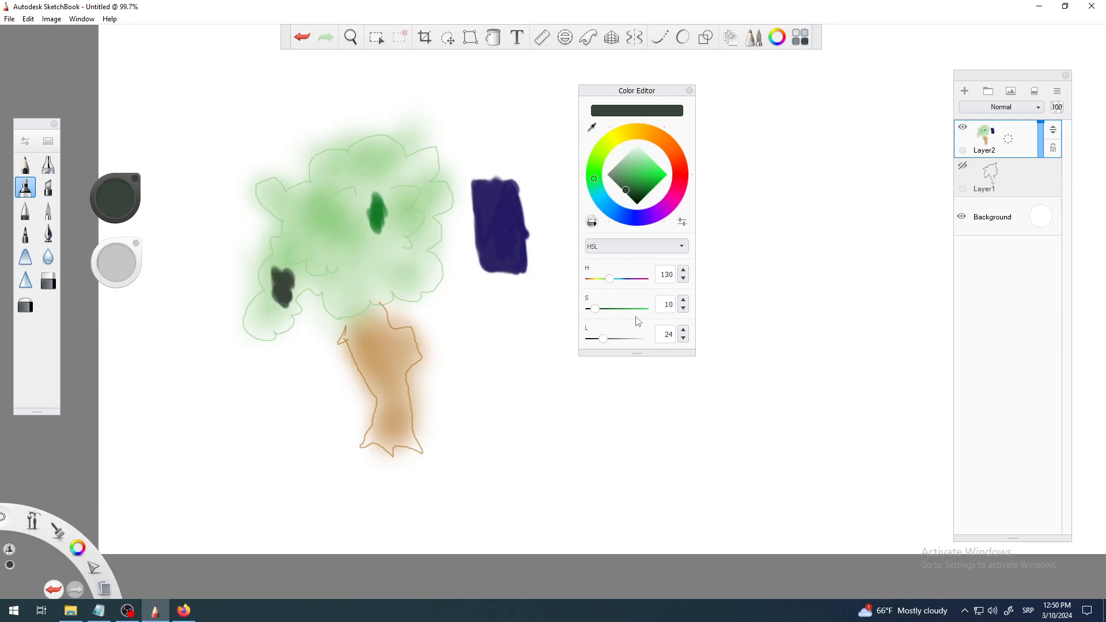
left_click_drag(599, 315, 653, 320)
mouse_move(366, 242)
left_mouse_down()
mouse_move(360, 227)
mouse_move(345, 238)
mouse_move(316, 218)
mouse_move(356, 254)
mouse_move(418, 277)
mouse_move(375, 242)
mouse_move(352, 254)
mouse_move(357, 279)
mouse_move(381, 282)
left_mouse_up()
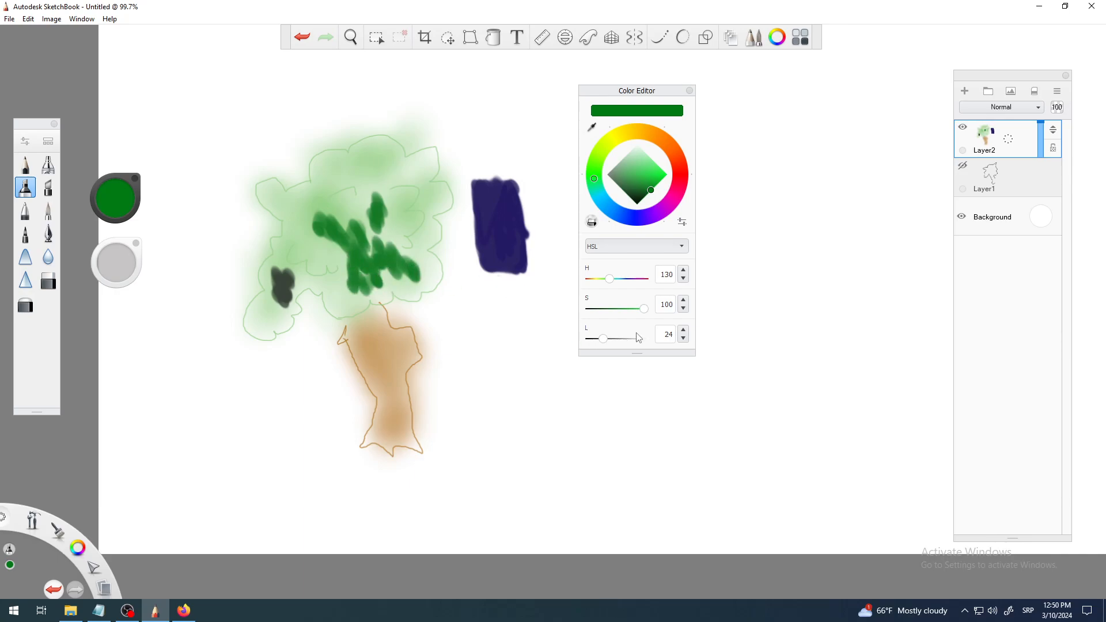
Paint a light green patch at lightness 85 on the crown's upper right and a near-black dab at lightness 7 near its base.
mouse_move(644, 318)
left_mouse_down()
mouse_move(632, 316)
mouse_move(608, 344)
mouse_move(636, 345)
left_mouse_up()
left_click_drag(390, 174, 428, 164)
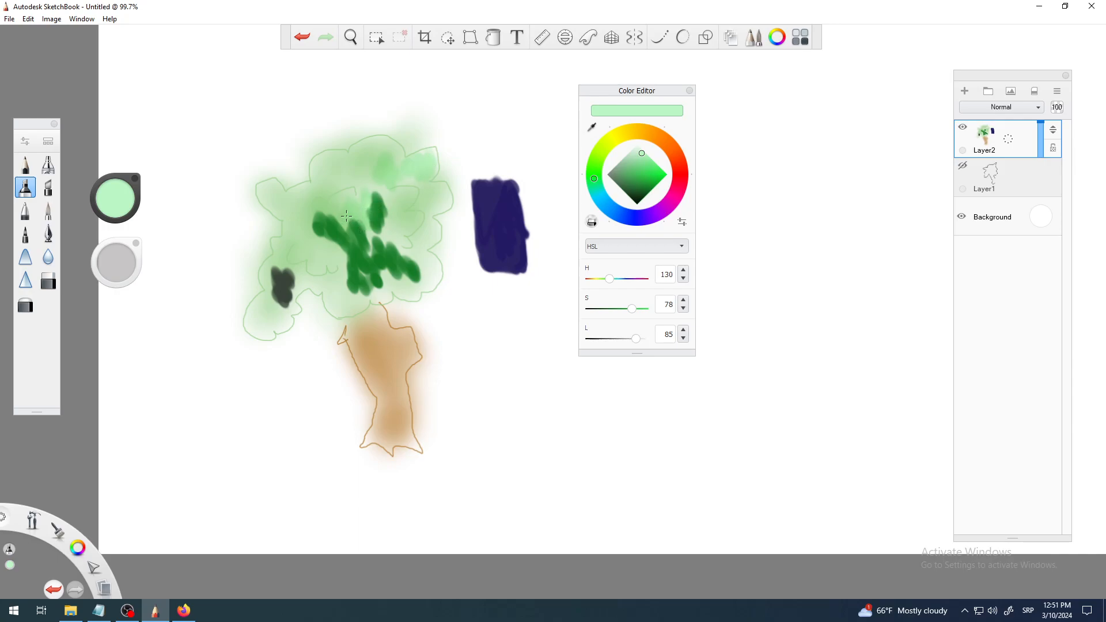
left_click_drag(634, 339, 593, 338)
left_click_drag(352, 285, 333, 295)
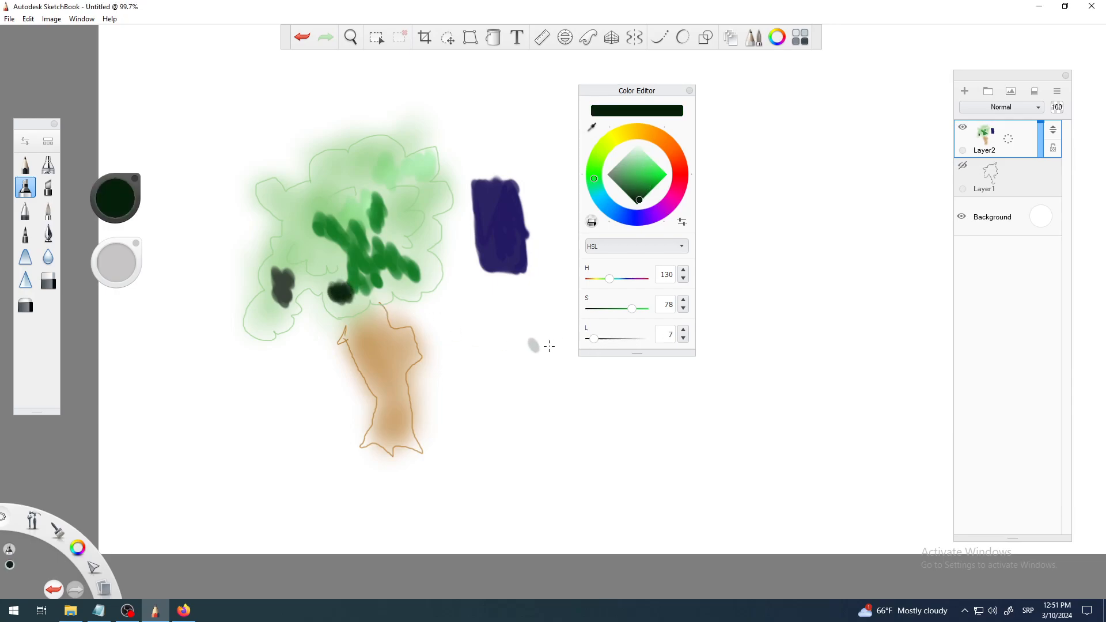
Set the lightness to 30 and extend the dark strokes in the crown's centre-left with medium green.
left_click_drag(596, 344, 604, 344)
mouse_move(302, 249)
left_mouse_down()
mouse_move(340, 254)
mouse_move(327, 239)
mouse_move(299, 245)
mouse_move(308, 253)
left_mouse_up()
left_click_drag(448, 236, 451, 240)
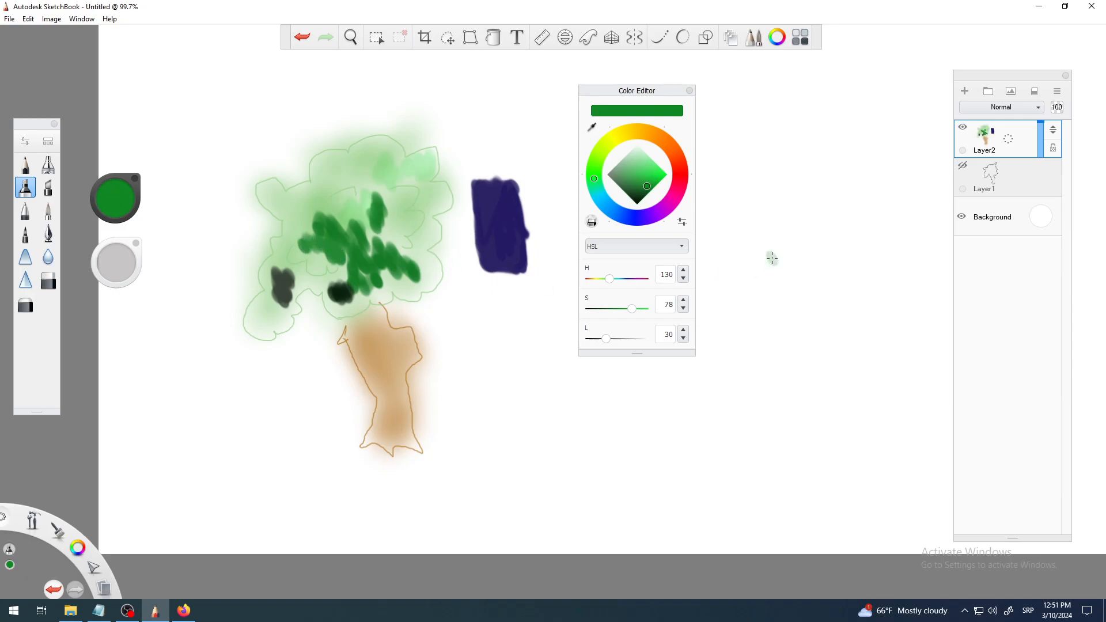
Add a new layer above Layer2 and dab pale green at lightness 76 beside the greyish patch on the crown's lower left.
left_click(965, 92)
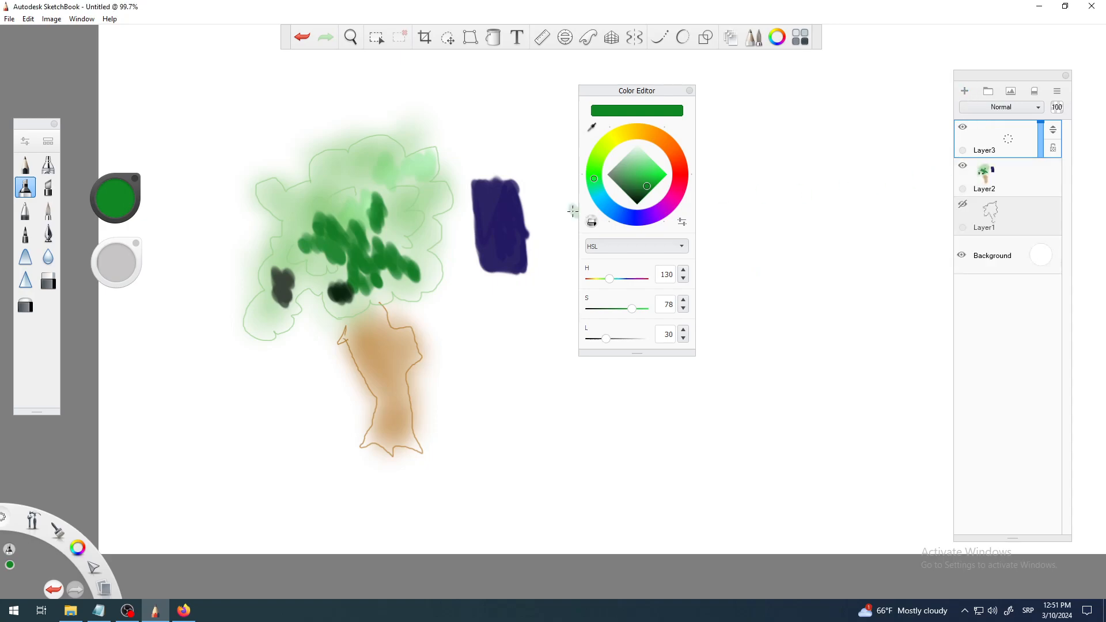
left_click_drag(609, 339, 632, 346)
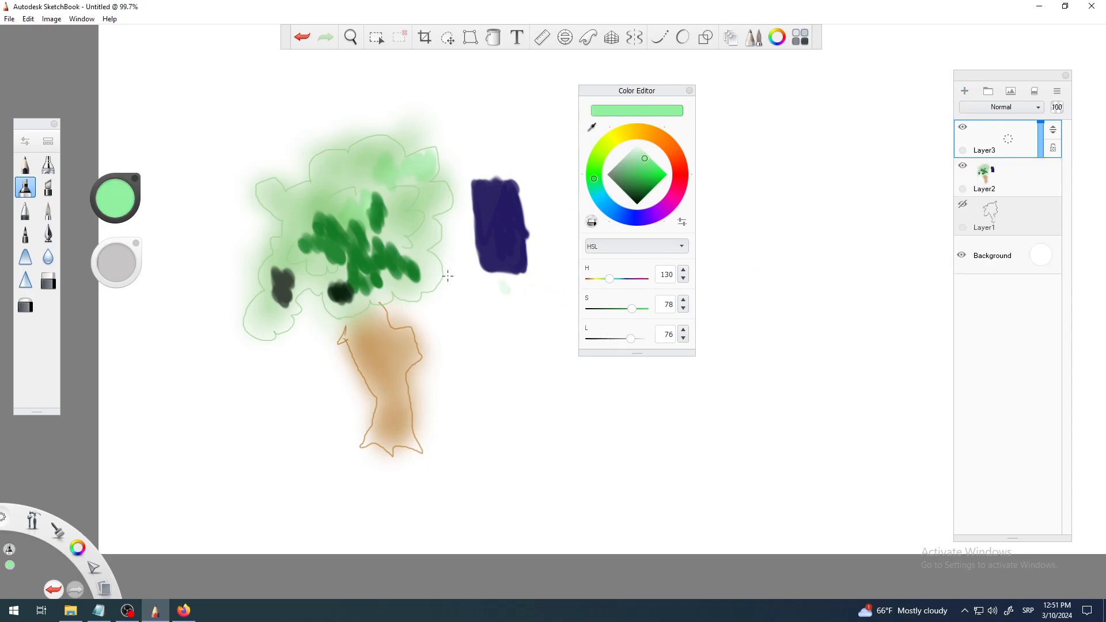
mouse_move(282, 271)
left_mouse_down()
mouse_move(291, 288)
mouse_move(288, 277)
left_mouse_up()
Paint bright green highlights at saturation 90 and lightness 61 over the crown's centre and right side on Layer3.
left_click_drag(632, 340, 639, 311)
mouse_move(333, 238)
left_mouse_down()
mouse_move(395, 259)
mouse_move(418, 283)
left_mouse_up()
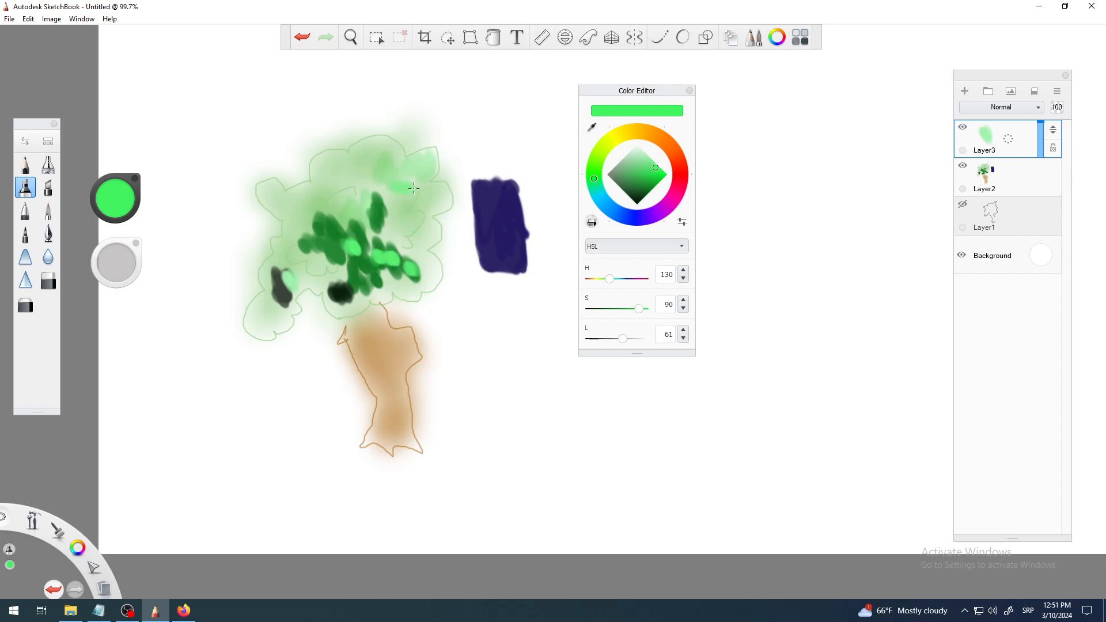
left_click_drag(404, 231, 406, 251)
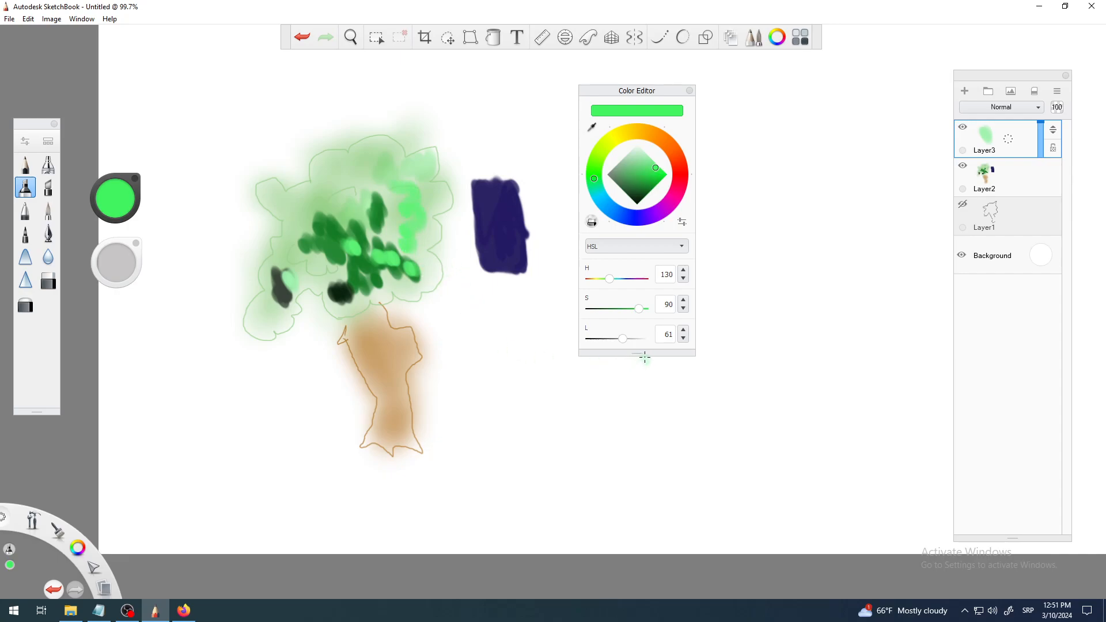
Expand the Color Editor to reveal its swatches and pick a medium green with saturation 69 and lightness 42.
left_click_drag(645, 358, 673, 471)
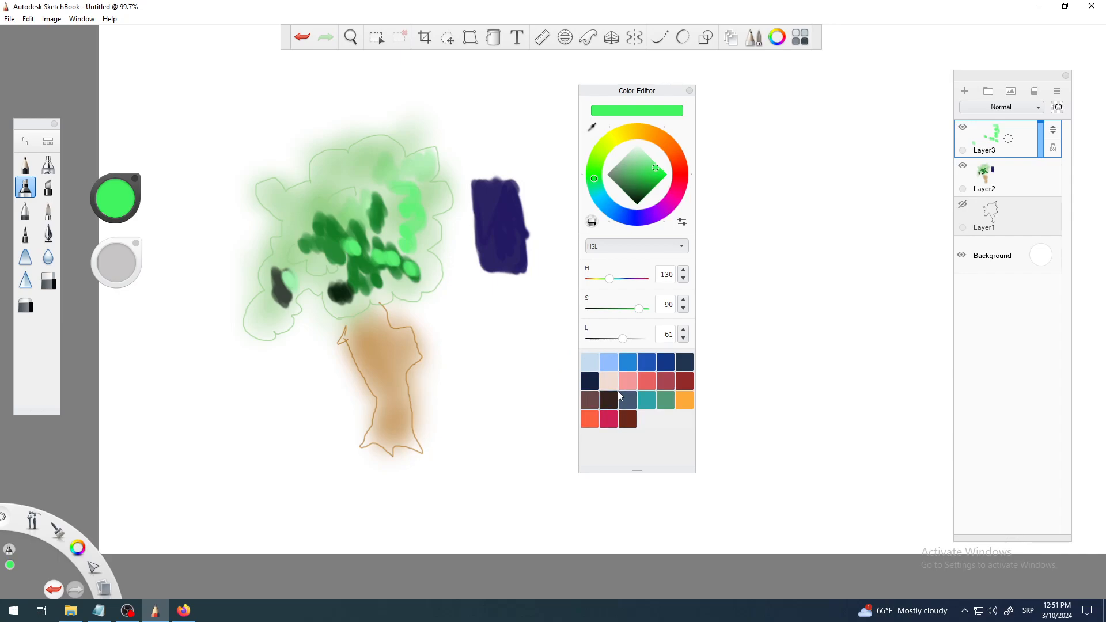
mouse_move(648, 172)
left_mouse_down()
mouse_move(637, 164)
mouse_move(635, 182)
mouse_move(647, 179)
left_mouse_up()
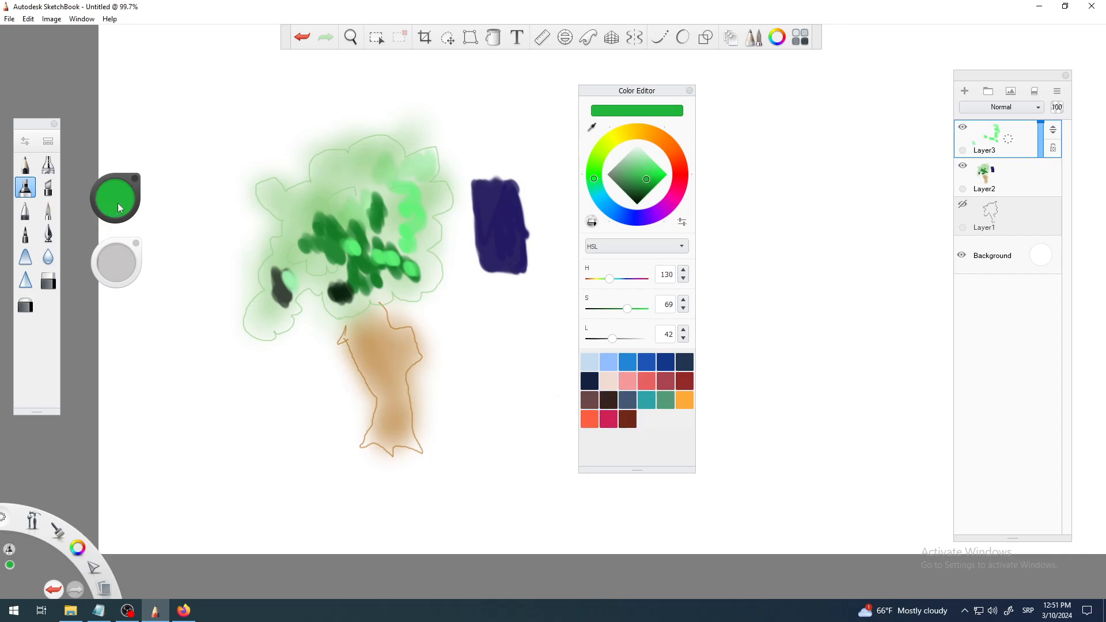
left_click_drag(656, 471, 671, 443)
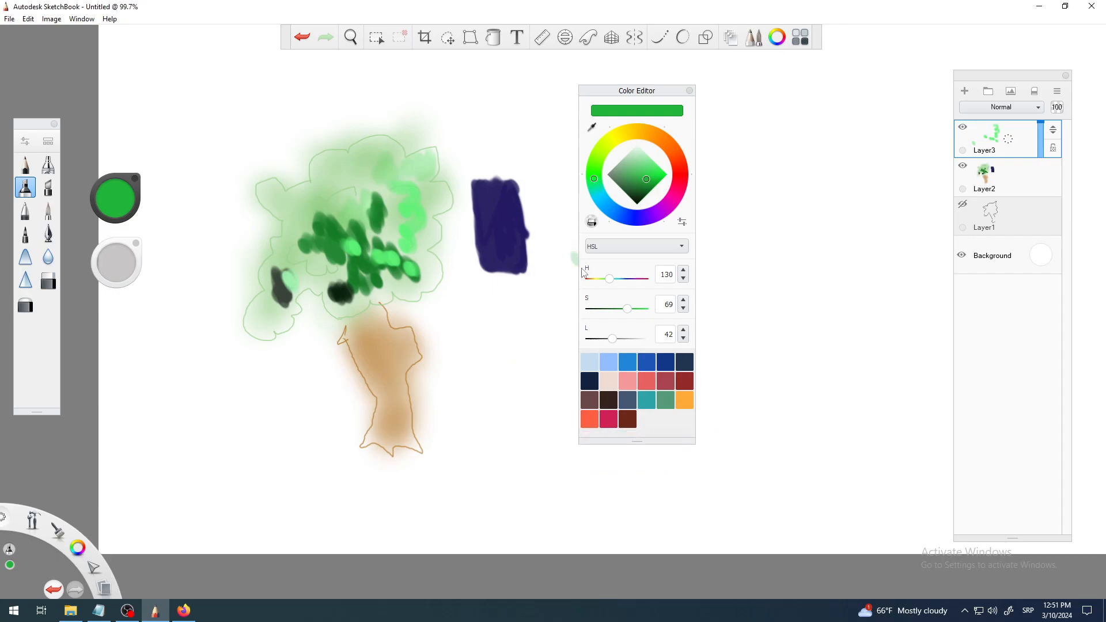
left_click_drag(636, 96, 663, 111)
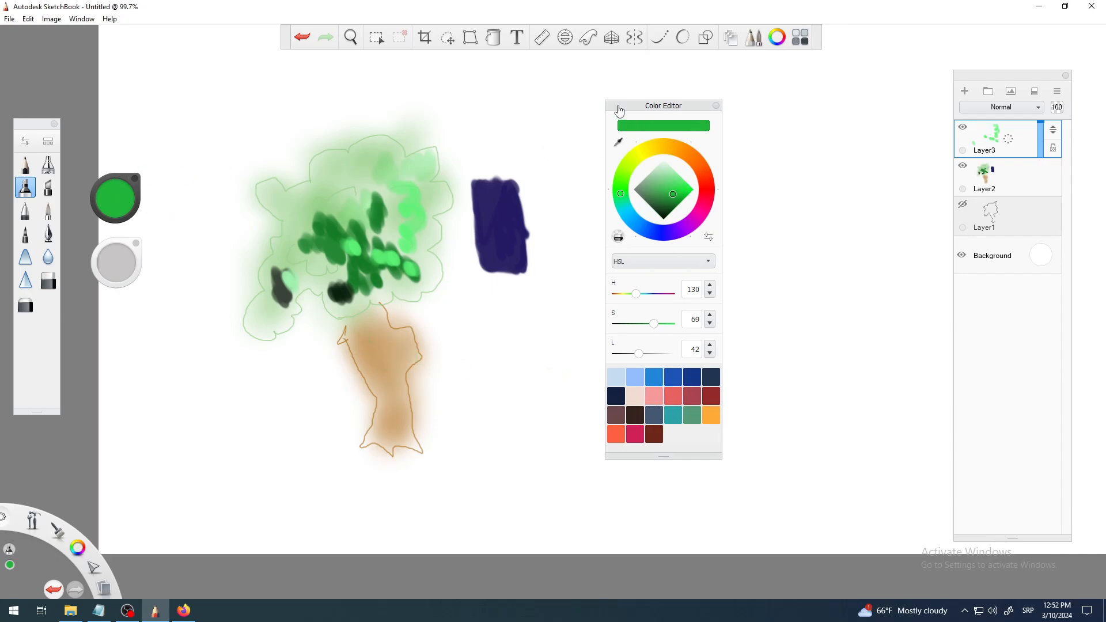
Examine the colour puck's quick wheel and greyscale swatches, and place the Color Editor beside the puck for comparison.
left_click(122, 201)
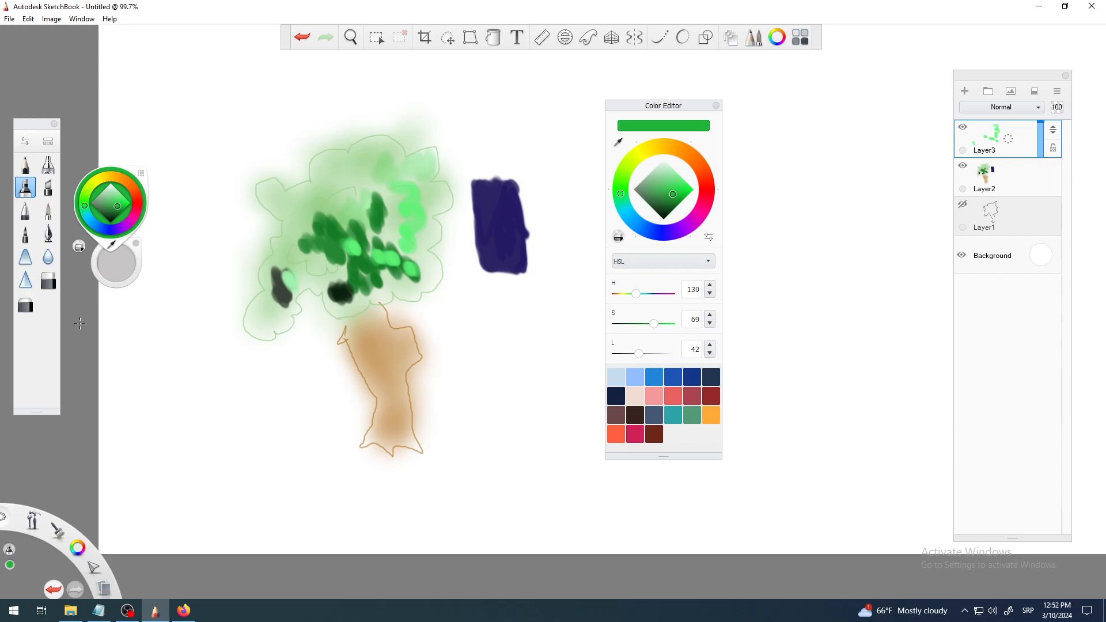
left_click(116, 197)
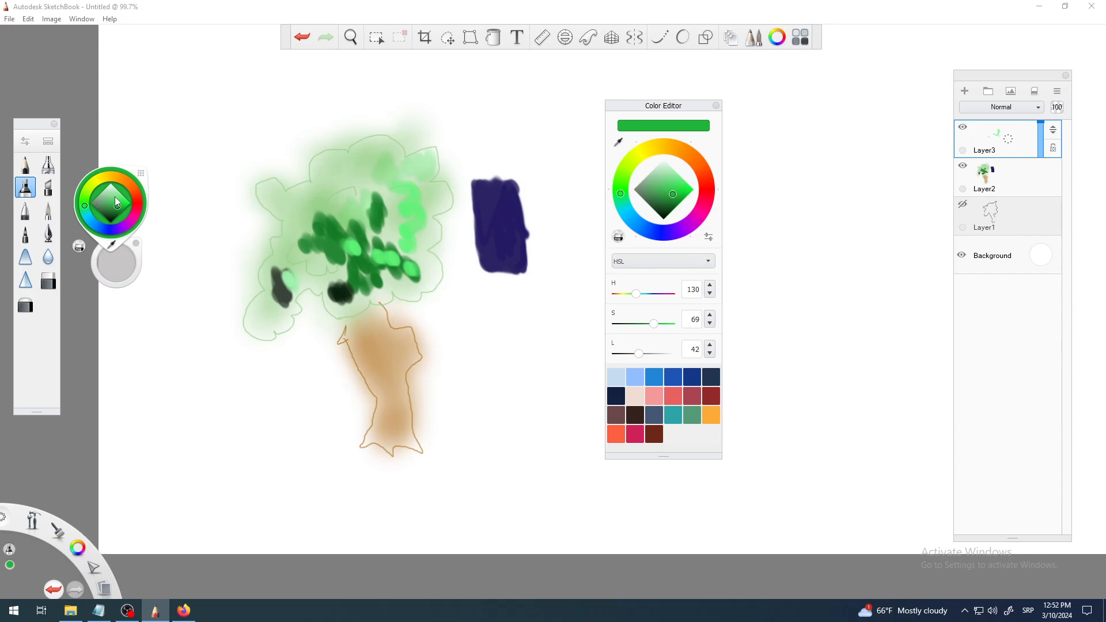
mouse_move(663, 111)
left_mouse_down()
mouse_move(607, 140)
mouse_move(671, 125)
left_mouse_up()
left_click(118, 199)
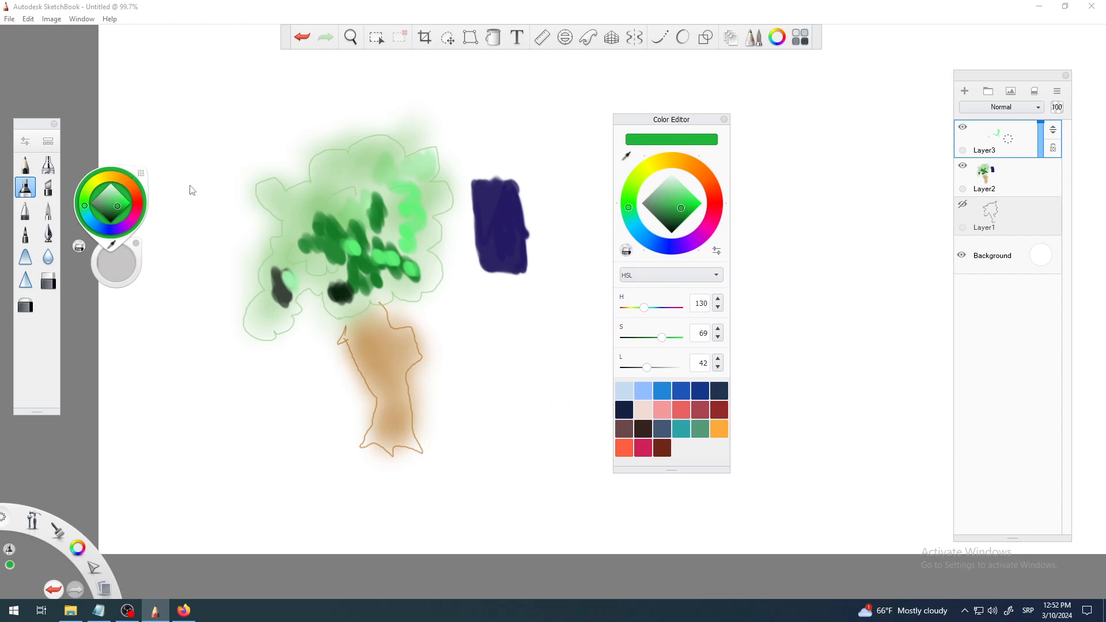
left_click(138, 176)
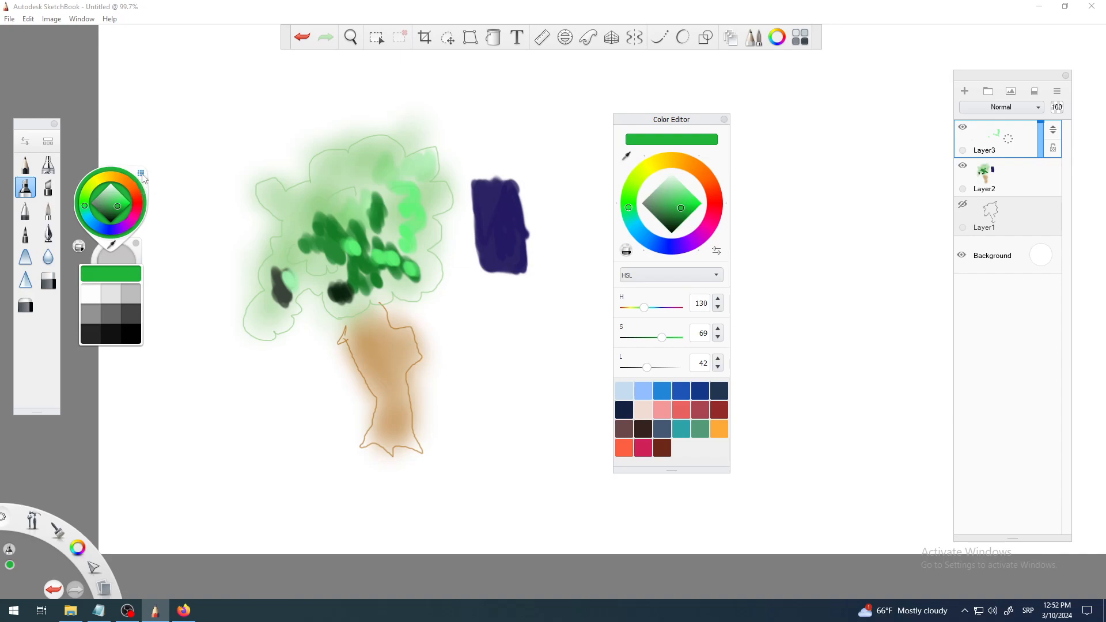
left_click(140, 175)
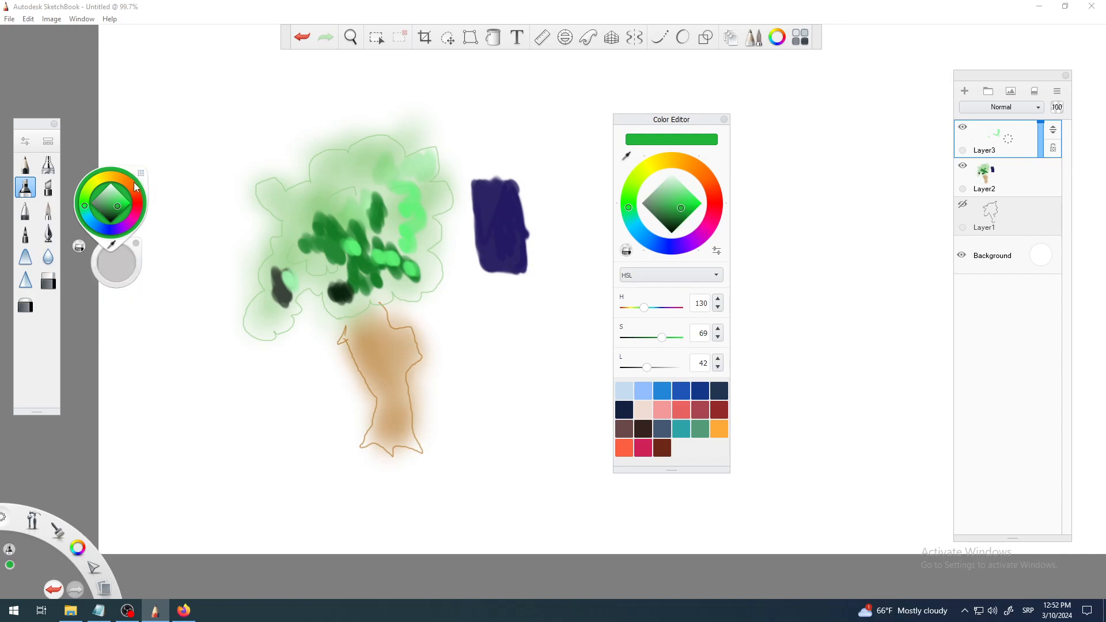
left_click_drag(636, 124, 195, 157)
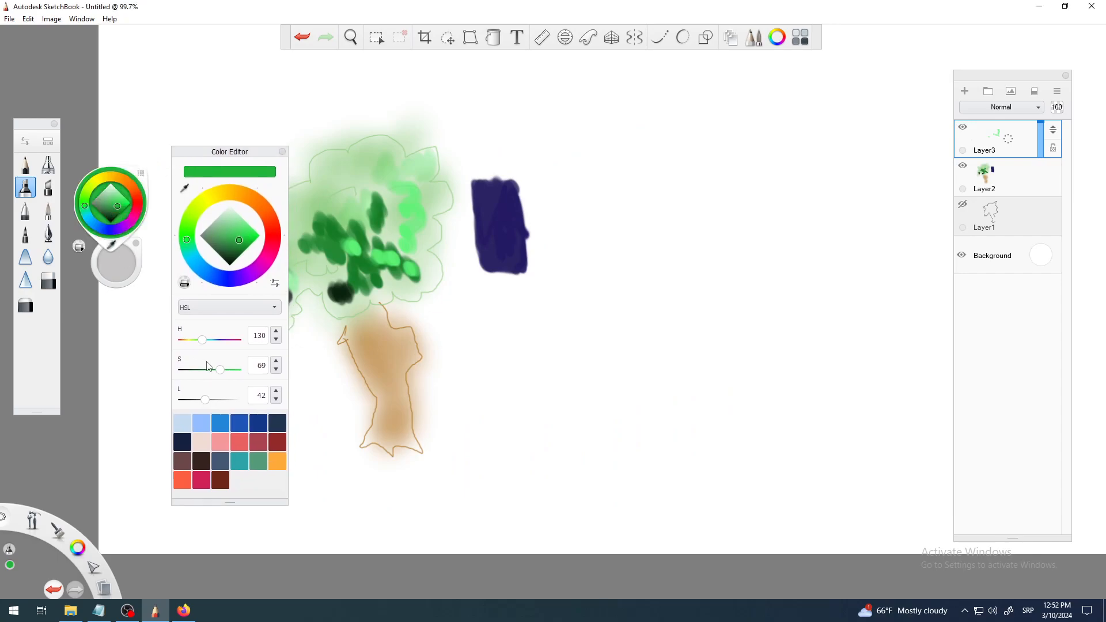
mouse_move(118, 206)
left_click(127, 611)
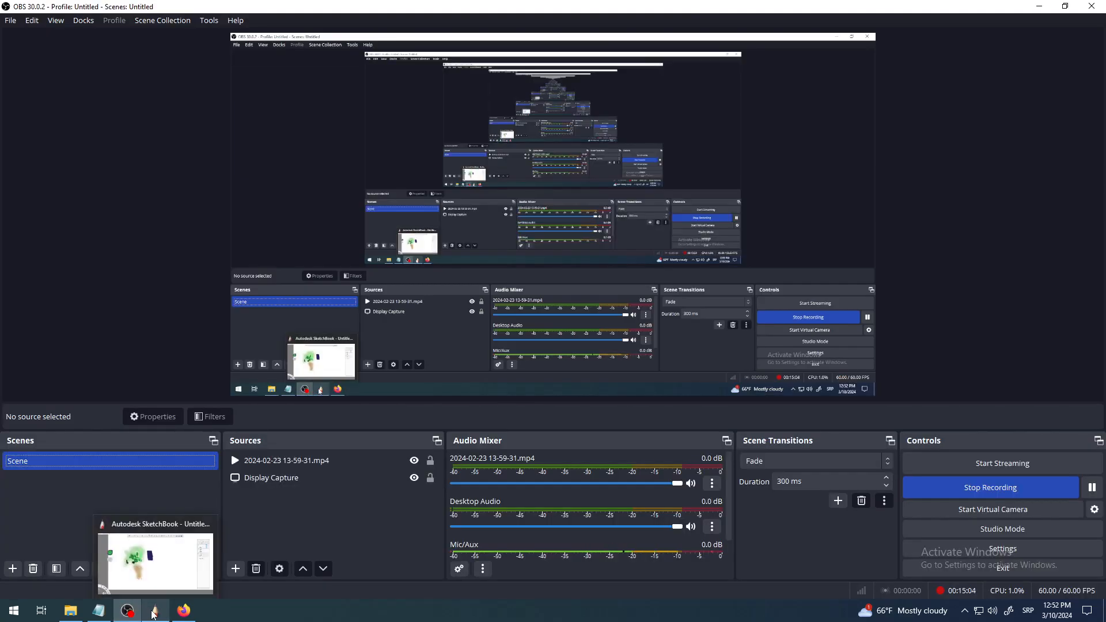
left_click(154, 612)
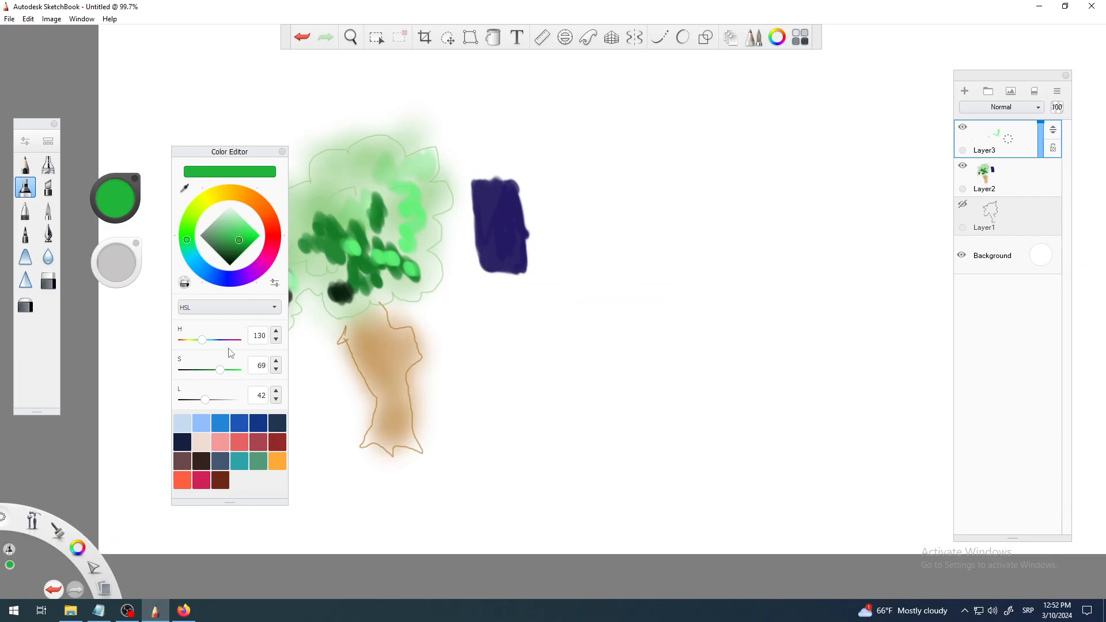
Switch the colour sliders to RGB, save the current green in the Color Editor's swatches, and move the editor clear of the tree.
left_click_drag(236, 502, 265, 419)
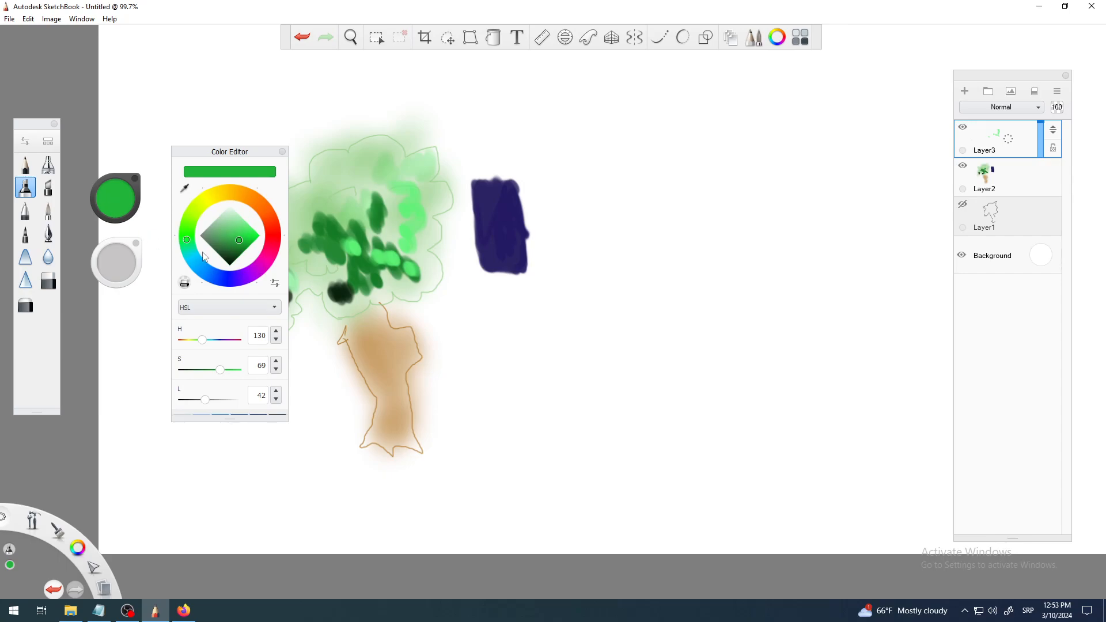
left_click(230, 307)
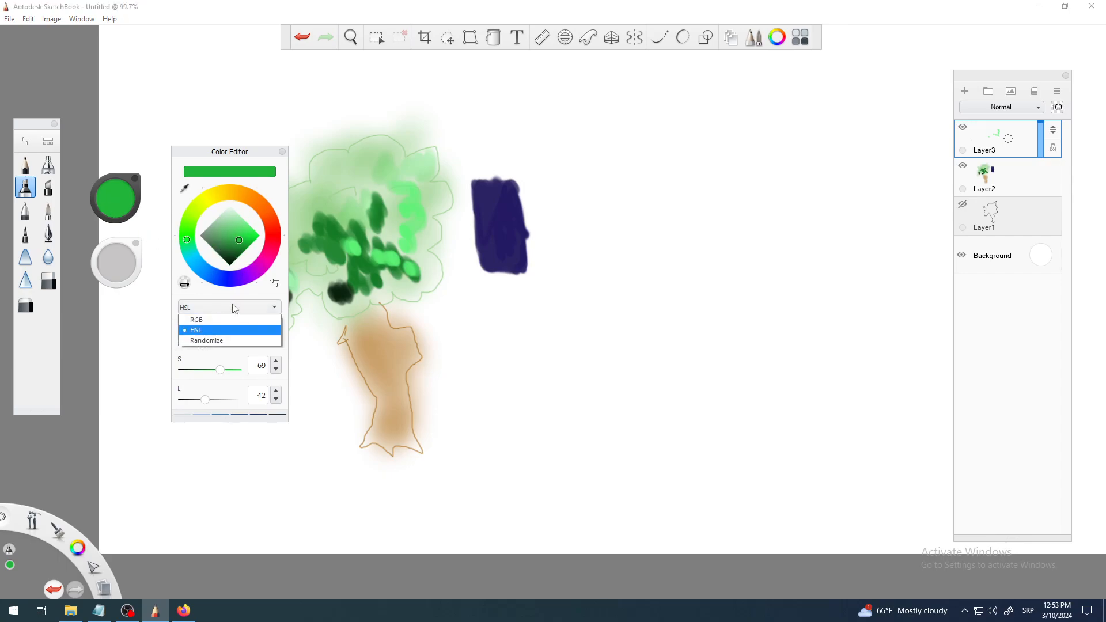
left_click(218, 318)
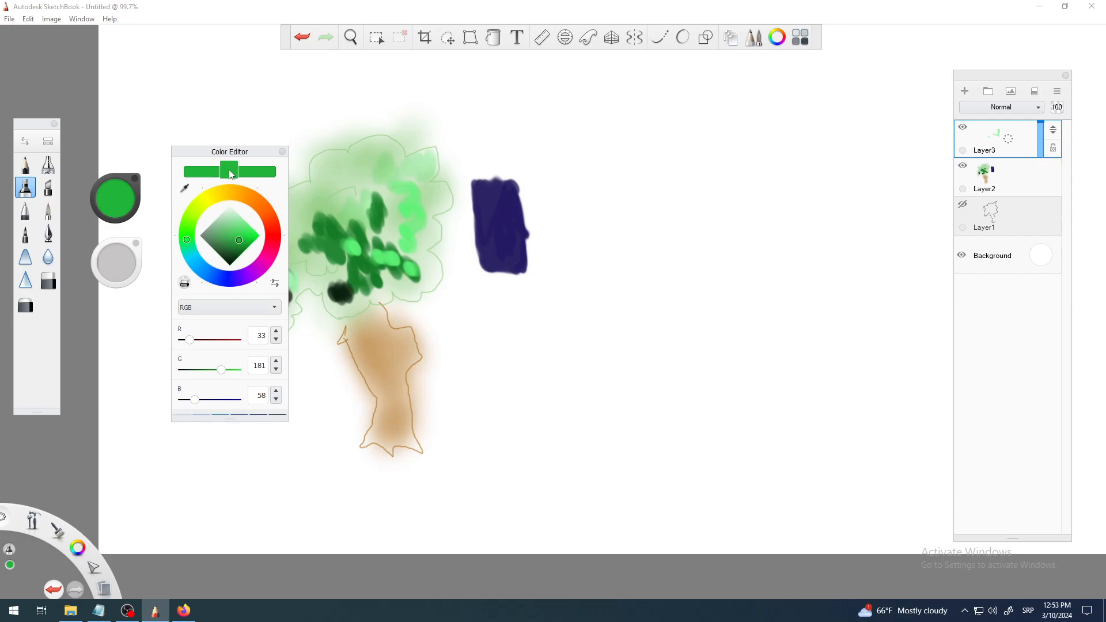
left_click_drag(232, 419, 271, 527)
left_click_drag(240, 179, 239, 491)
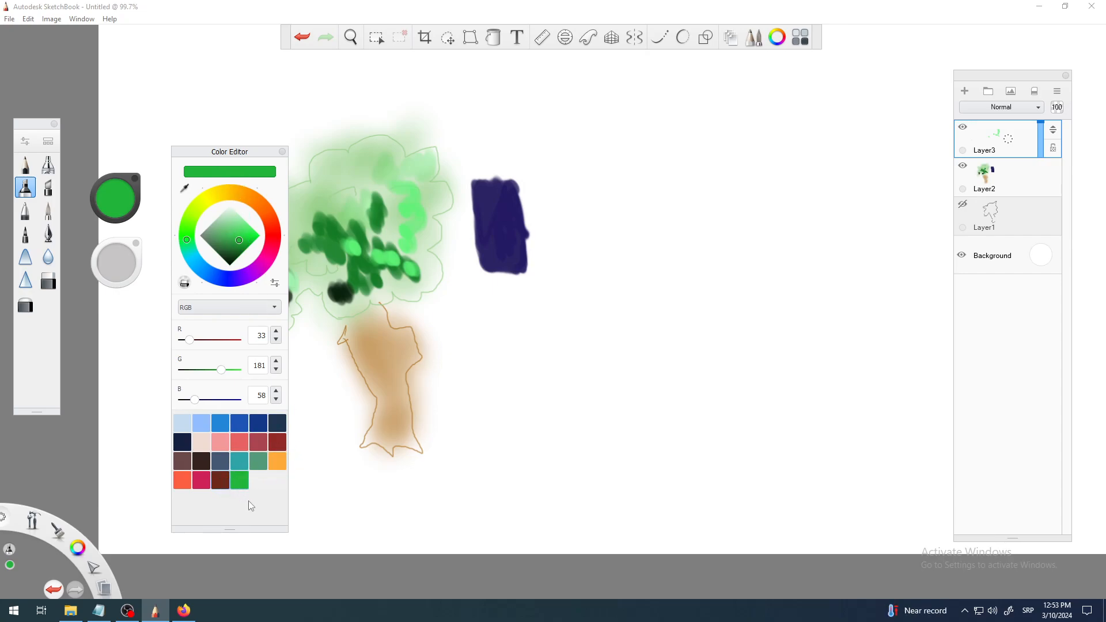
left_click(245, 480)
left_click_drag(240, 153, 682, 123)
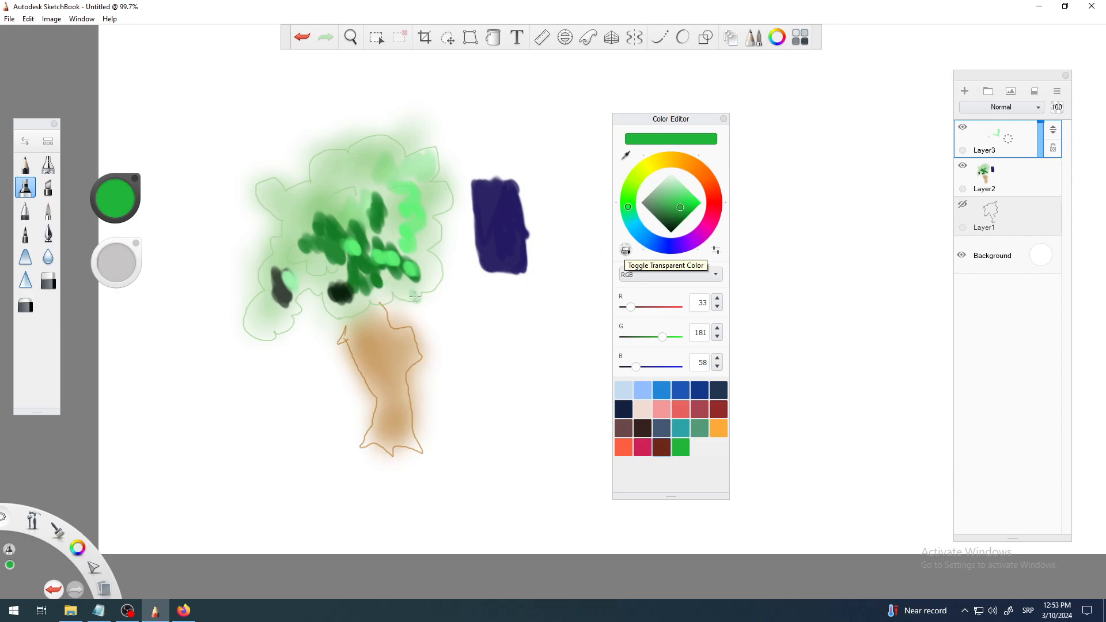
Mix a greyish purple of red 128, green 125 and blue 146, and undo a test stroke made with it.
left_click_drag(630, 306, 654, 367)
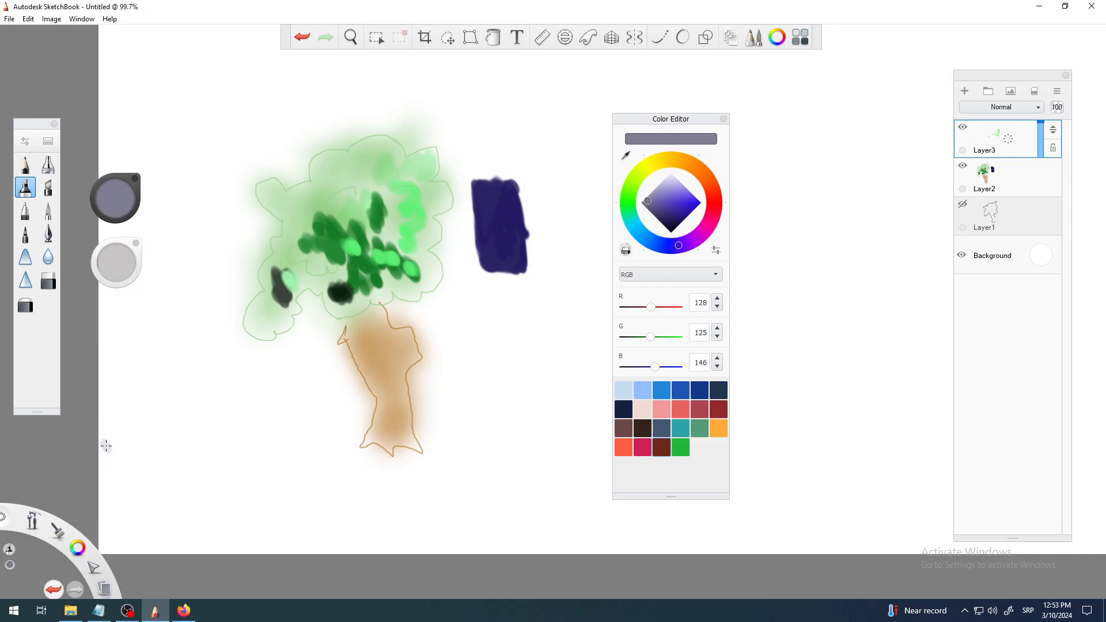
left_click_drag(118, 436, 120, 427)
key("ctrl+z")
Close the Color Editor, and toggle the brush palette off and back on.
left_click(723, 119)
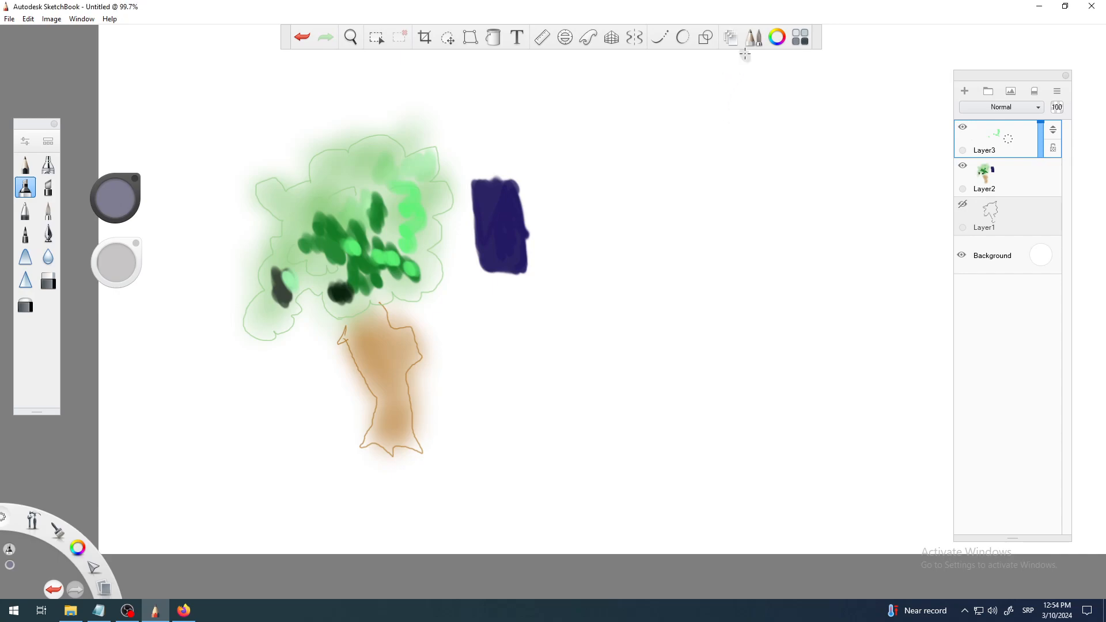
left_click(755, 42)
left_click(755, 41)
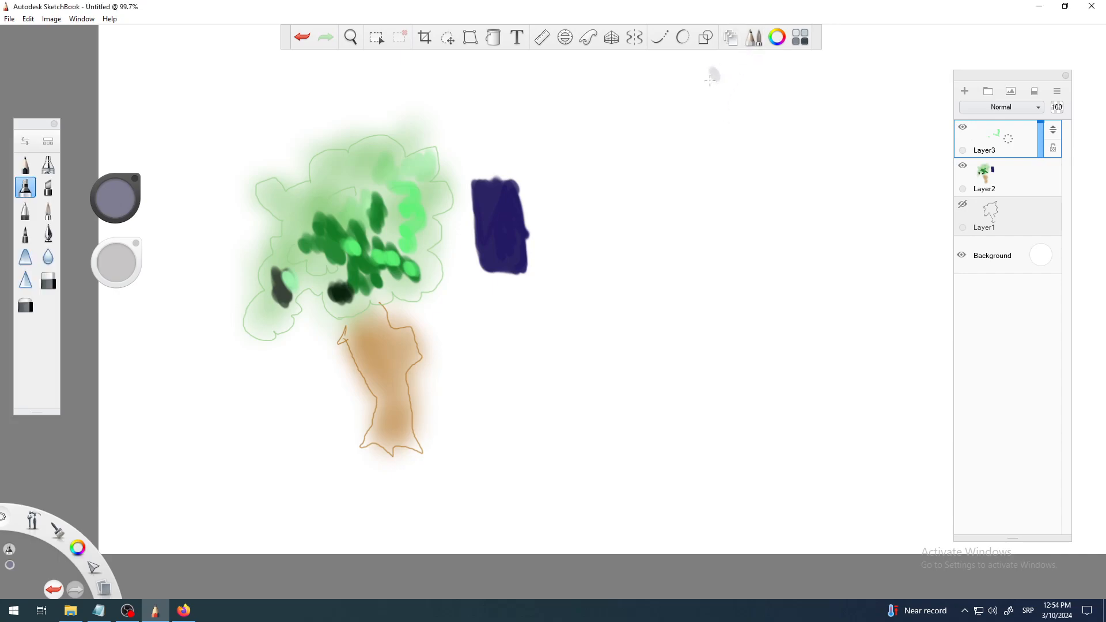